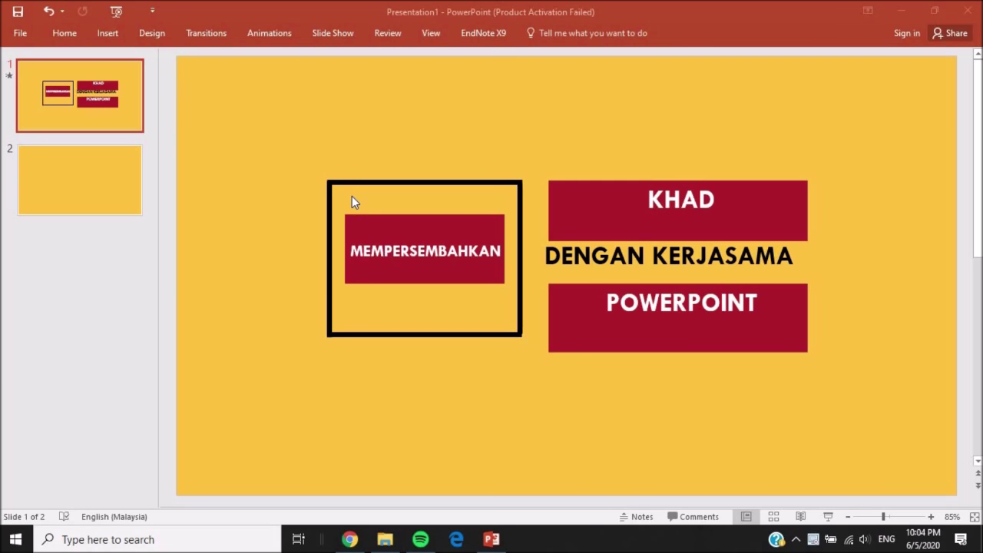
Show slide 1's animation settings so its title shapes display their numbered animations
left_click(267, 33)
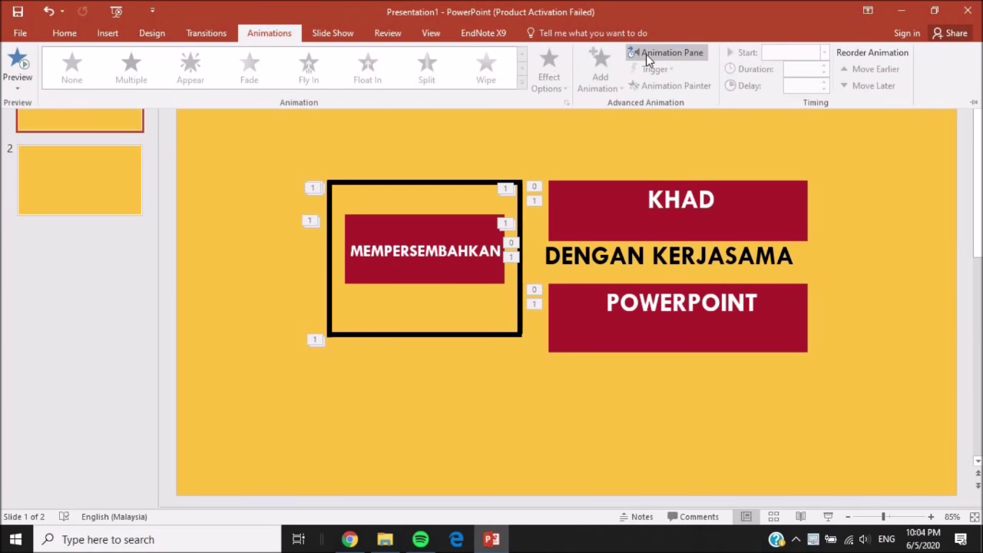
Open the Animation Pane listing slide 1's Fly In and Wipe animations
left_click(648, 52)
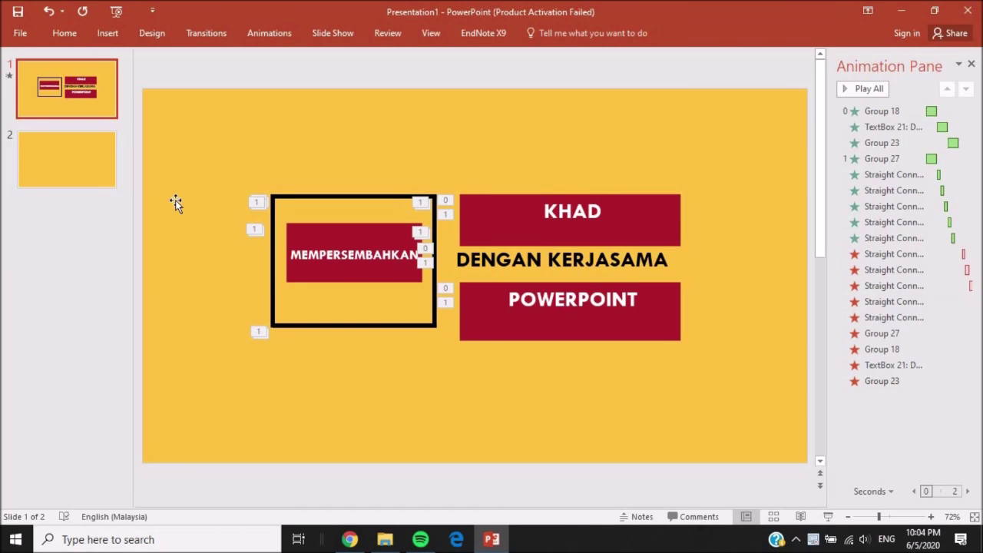
Switch to the blank gold slide 2
left_click(99, 134)
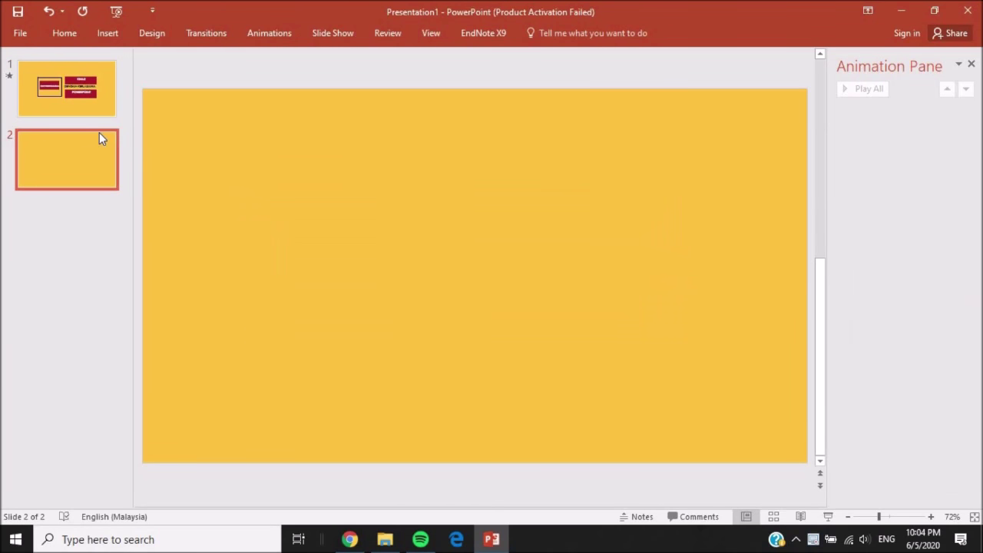
Add text boxes reading KHAD, MEMPERSEMBAHKAN, DENGAN KERJASAMA and POWERPOINT to slide 2
left_click(108, 33)
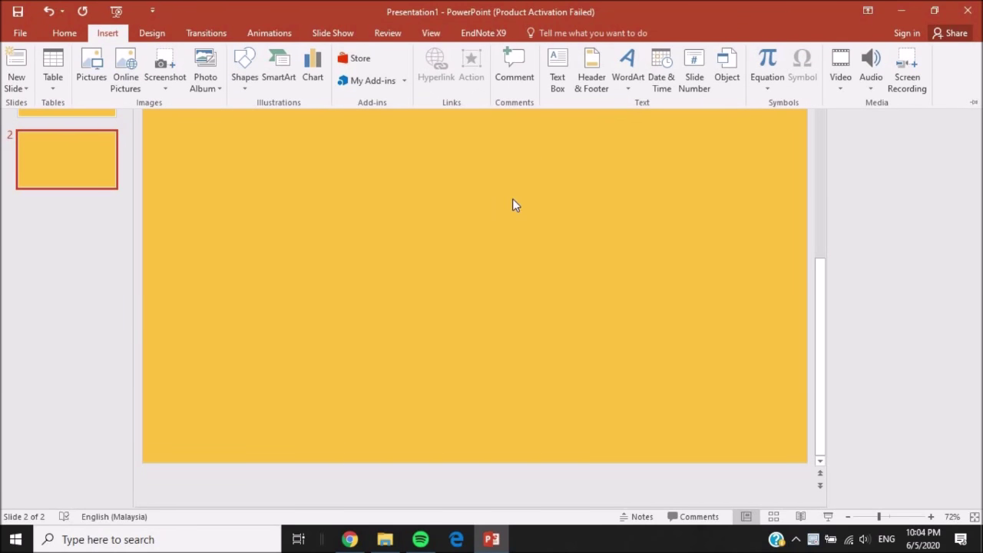
left_click(558, 77)
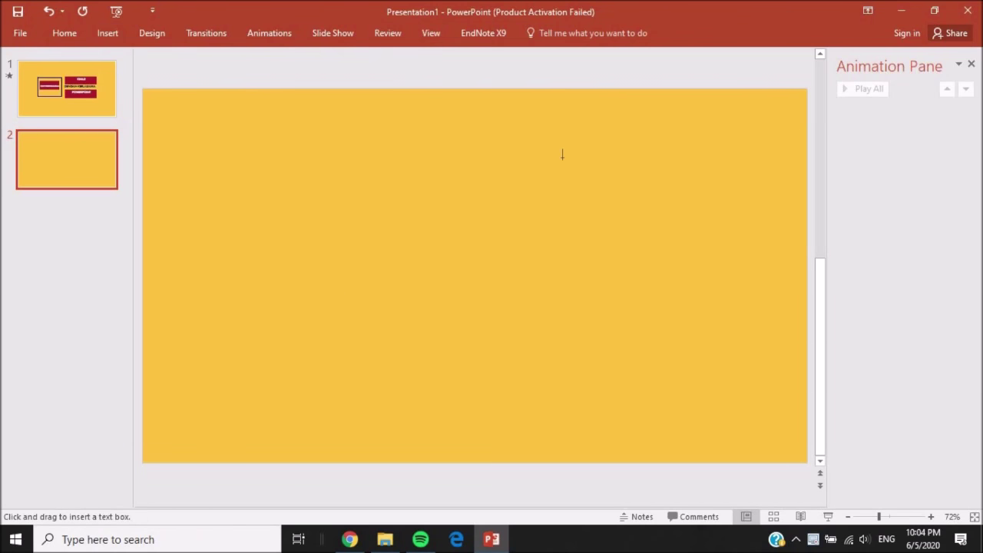
left_click(559, 206)
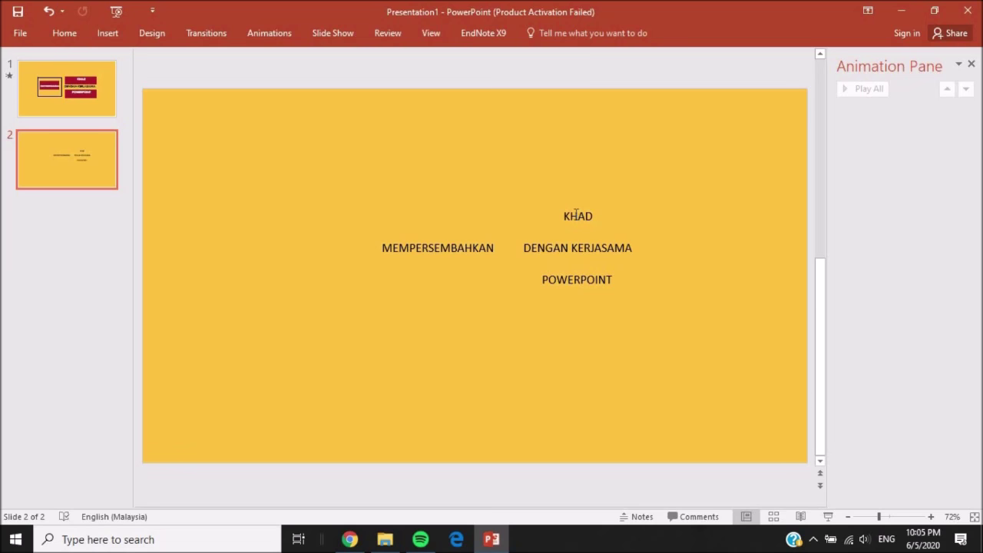
left_click(577, 216)
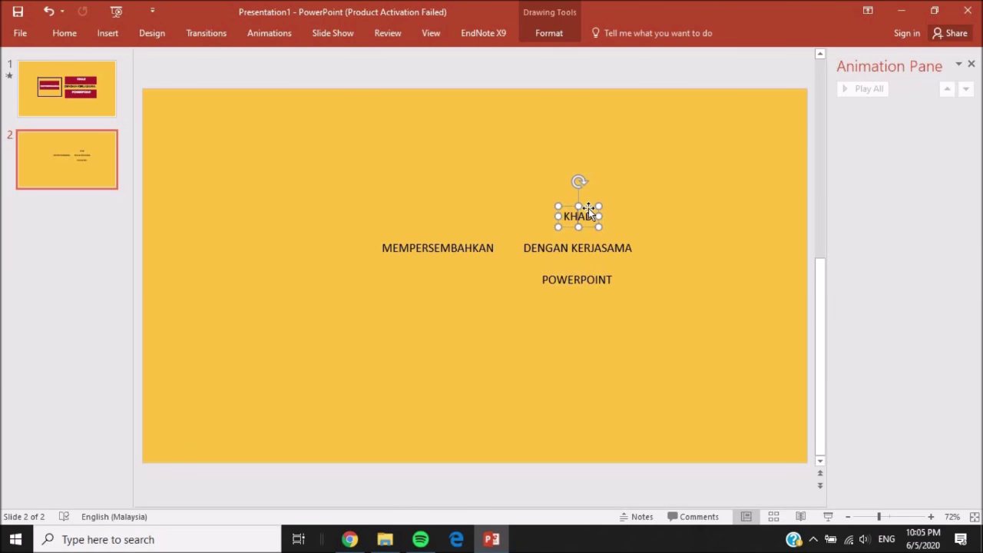
Draw a blue rectangle over KHAD and send it behind the text
left_click(528, 344)
left_click(108, 33)
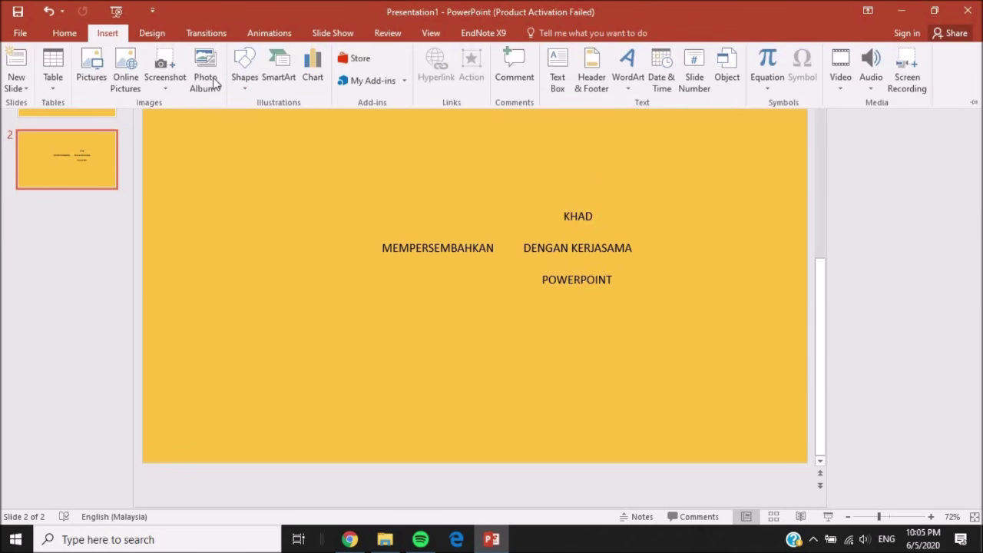
left_click(244, 80)
left_click(286, 123)
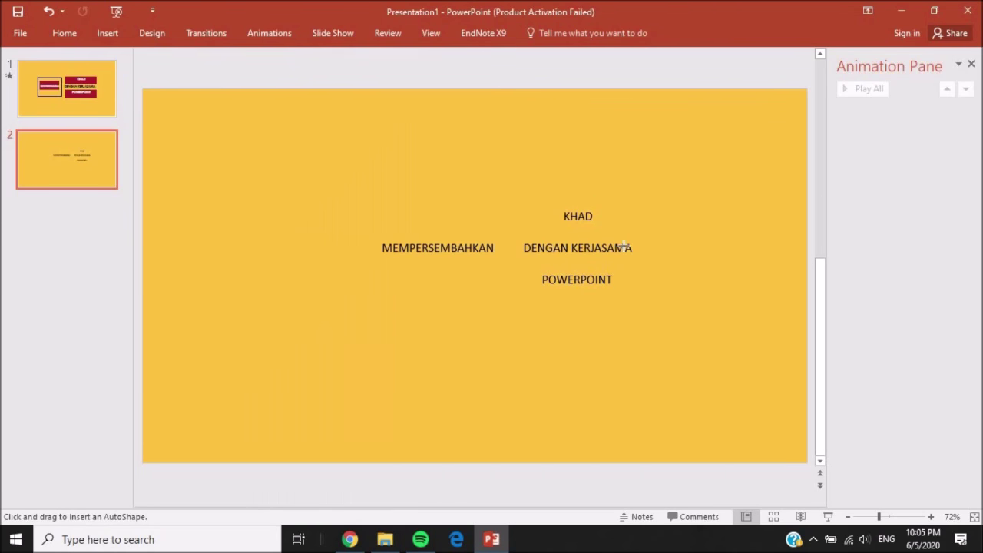
left_click_drag(596, 224, 638, 227)
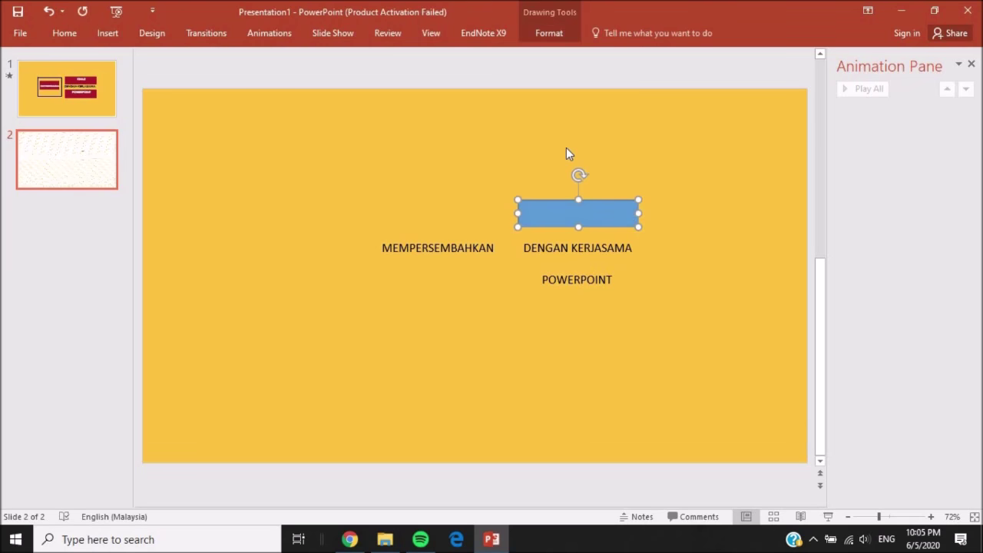
left_click(543, 32)
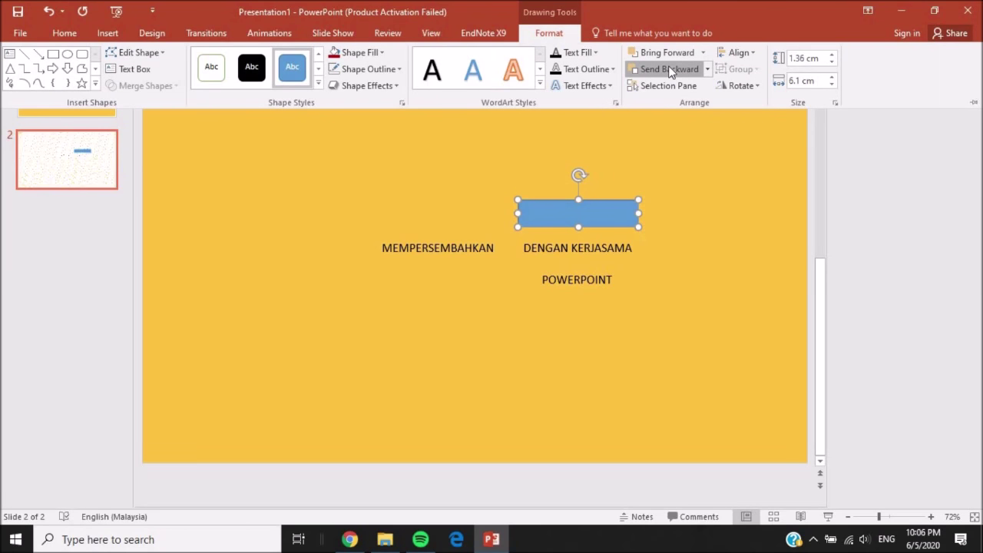
left_click(671, 69)
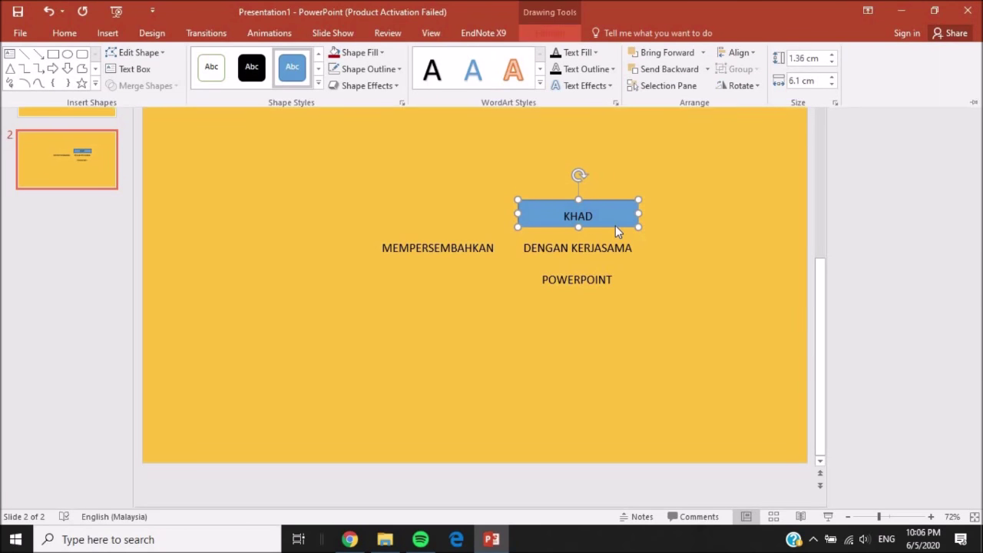
left_click_drag(615, 224, 616, 225)
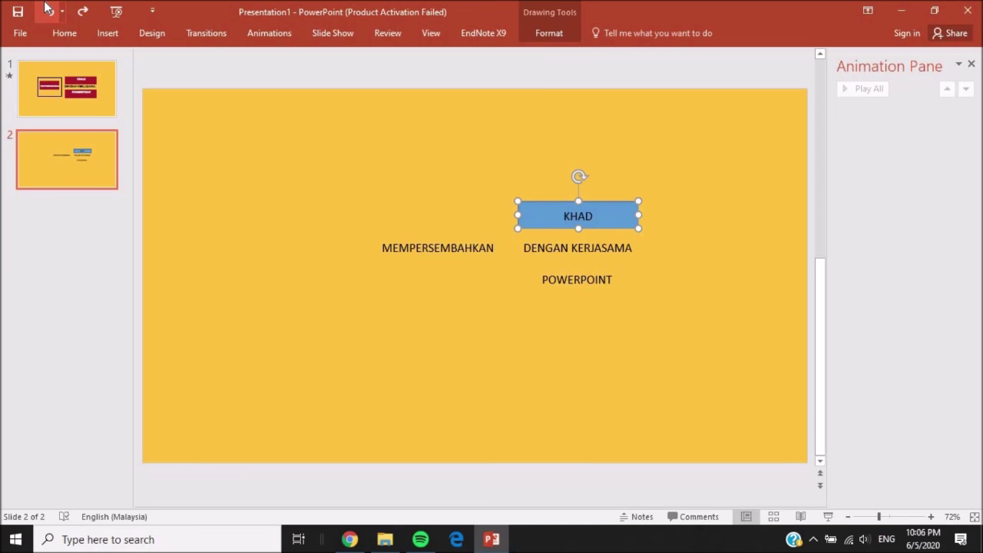
Paste copies of the blue rectangle behind POWERPOINT and MEMPERSEMBAHKAN
key("ctrl+v")
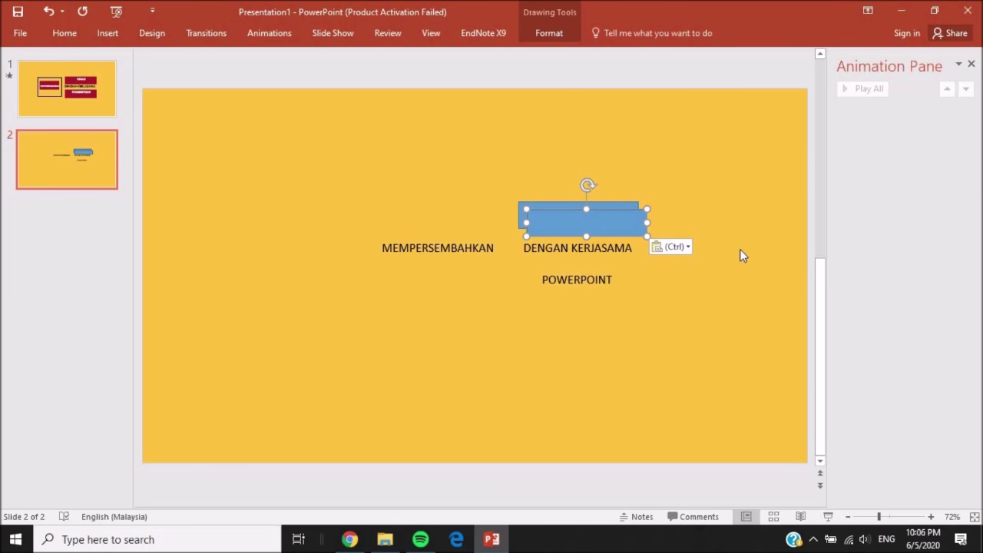
left_click_drag(606, 222, 596, 278)
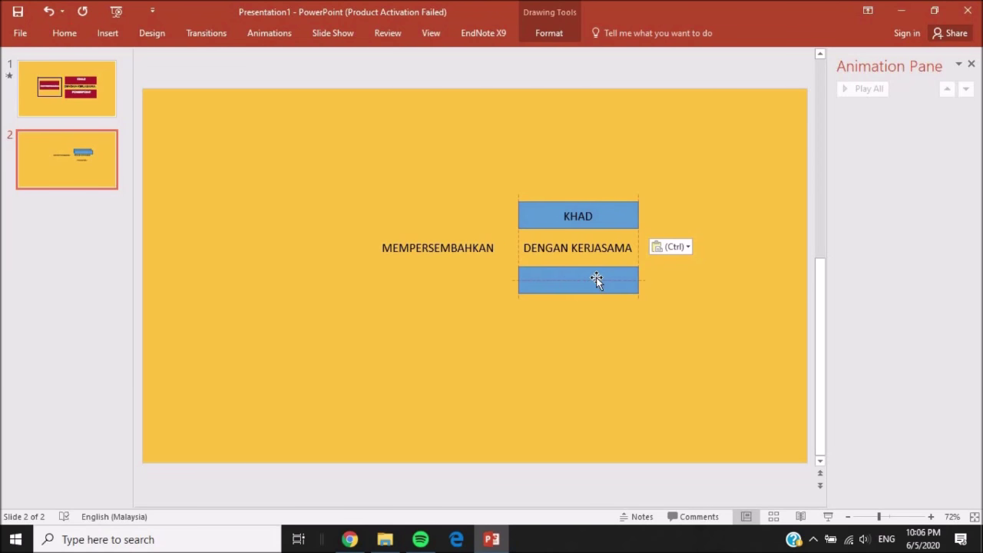
left_click(547, 33)
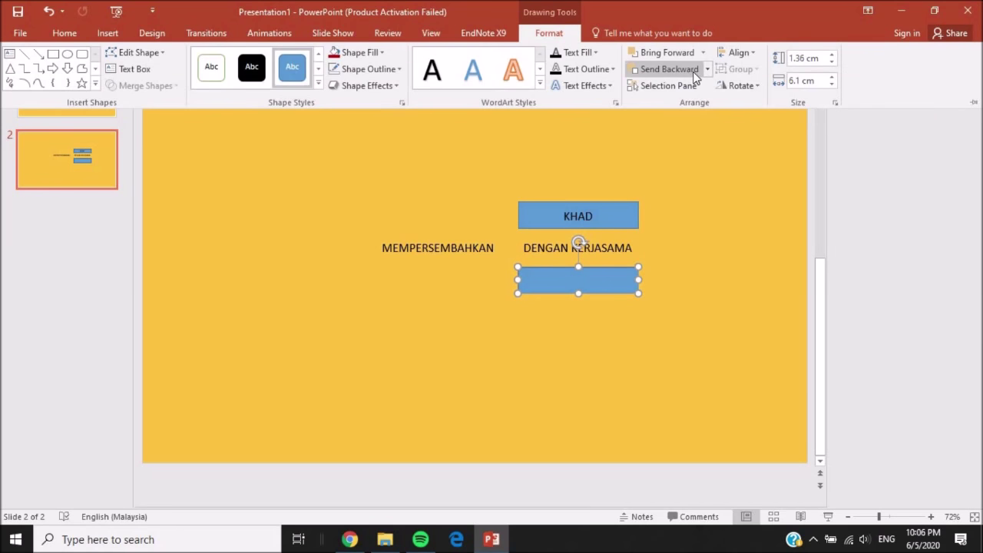
left_click(707, 69)
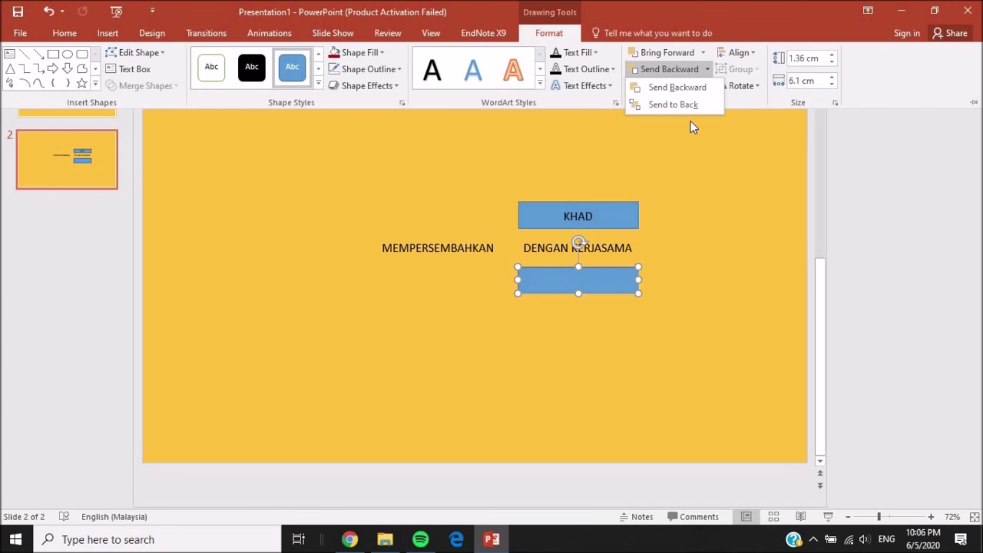
left_click(696, 104)
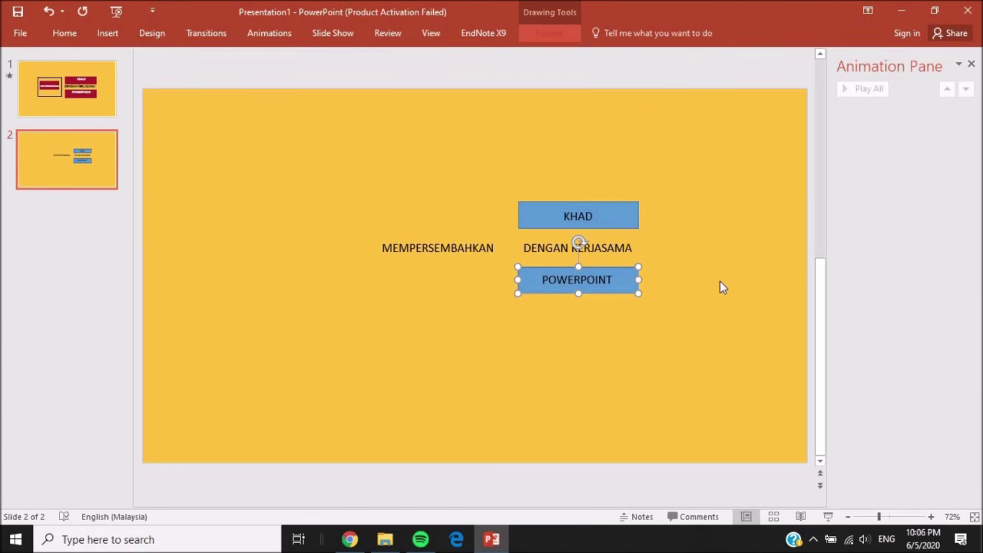
left_click(460, 240)
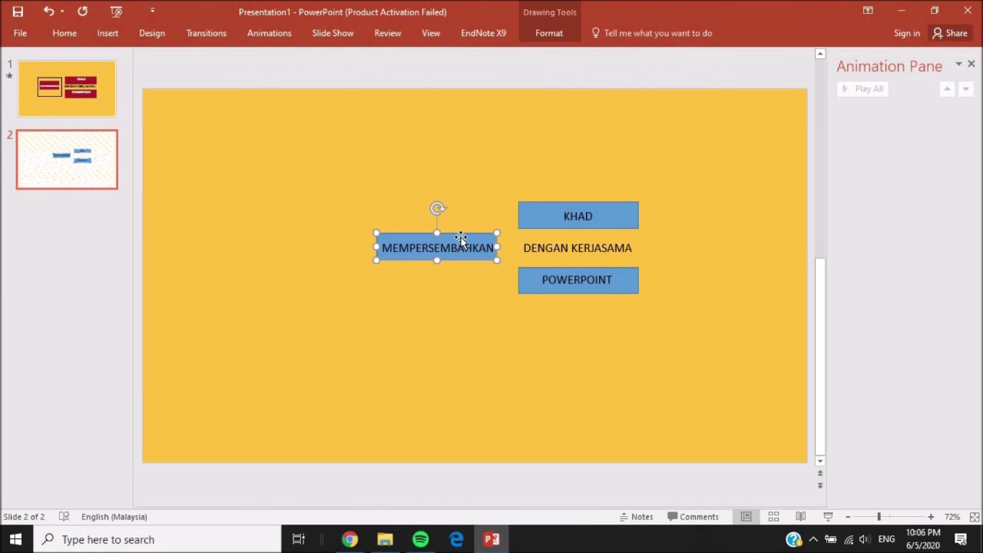
left_click(704, 382)
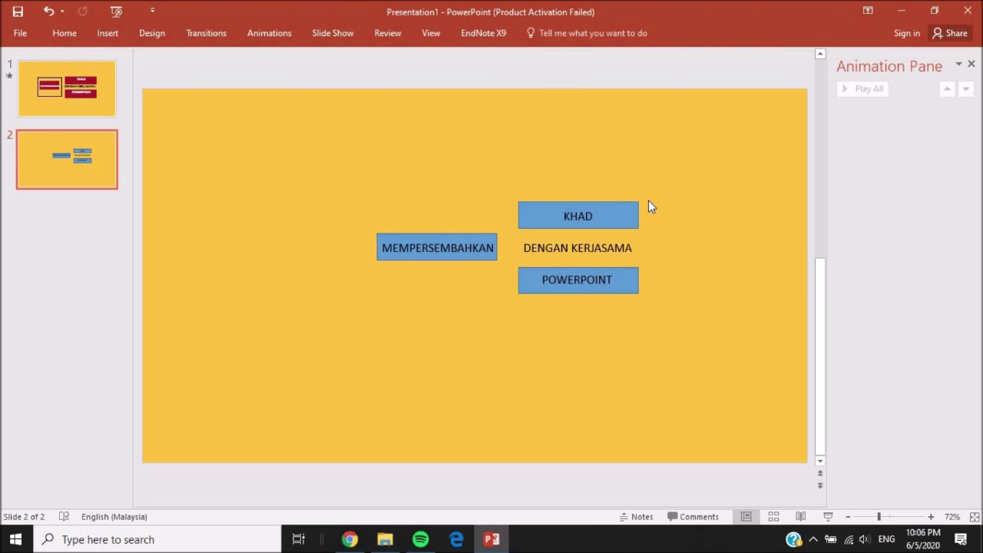
Group the KHAD text with its blue box
left_click(614, 219)
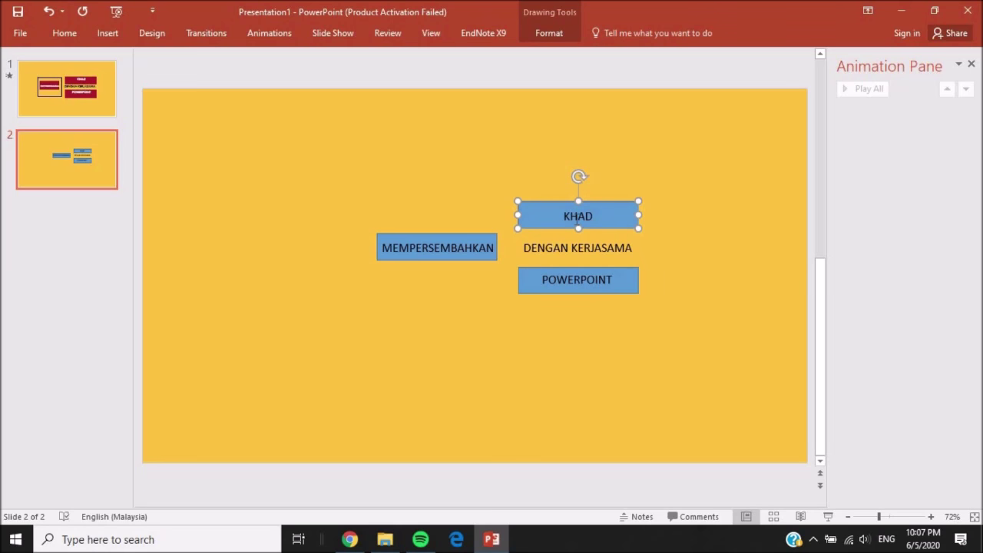
left_click(577, 218, "shift")
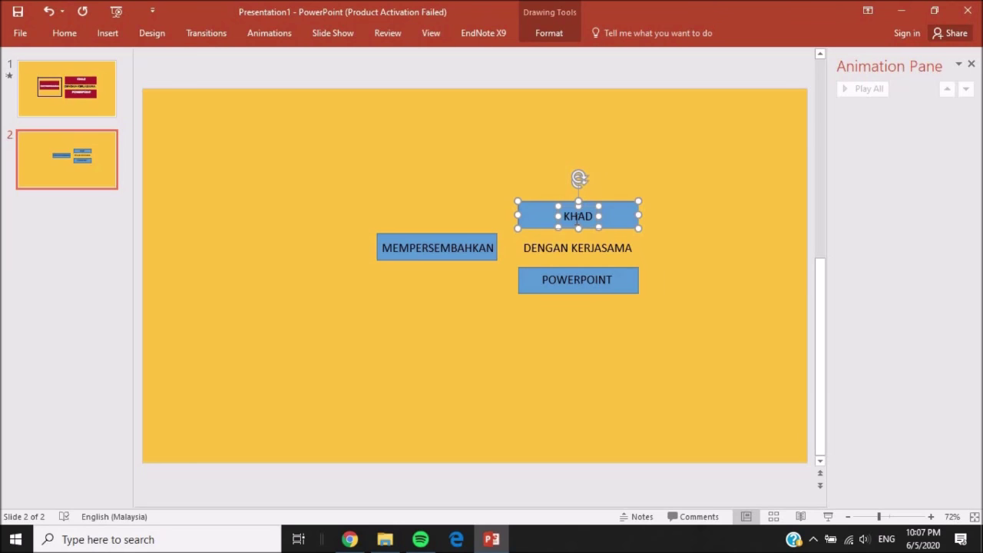
left_click(549, 33)
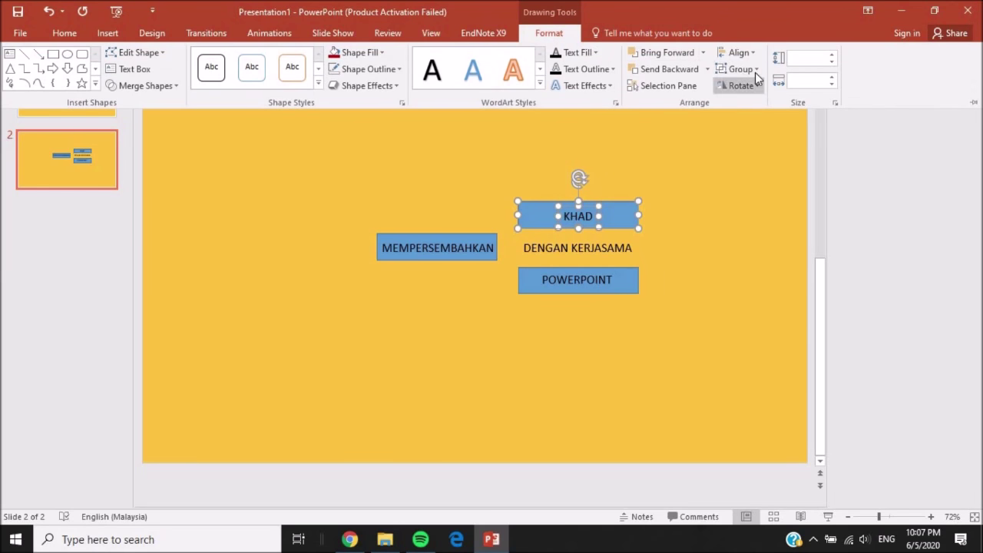
left_click(756, 74)
left_click(768, 94)
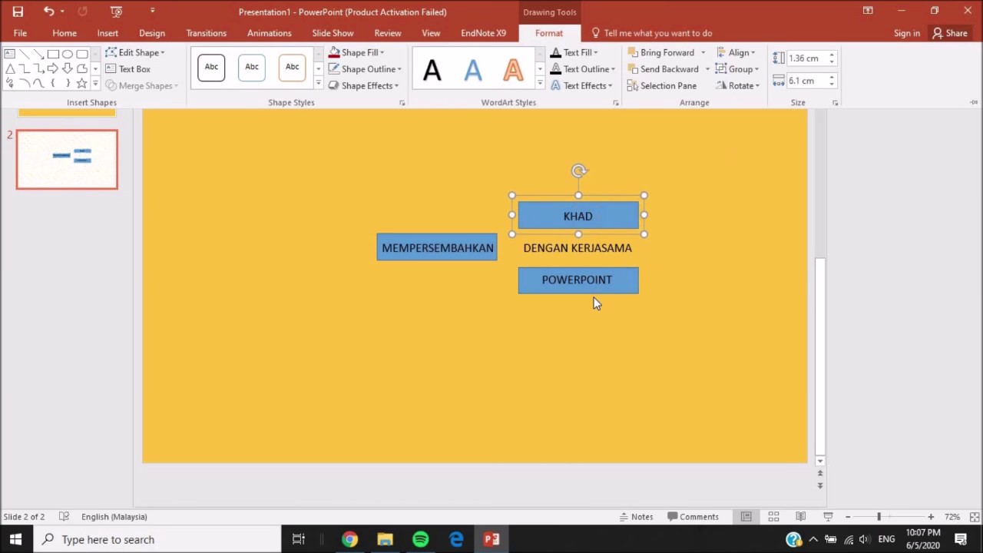
left_click(711, 192)
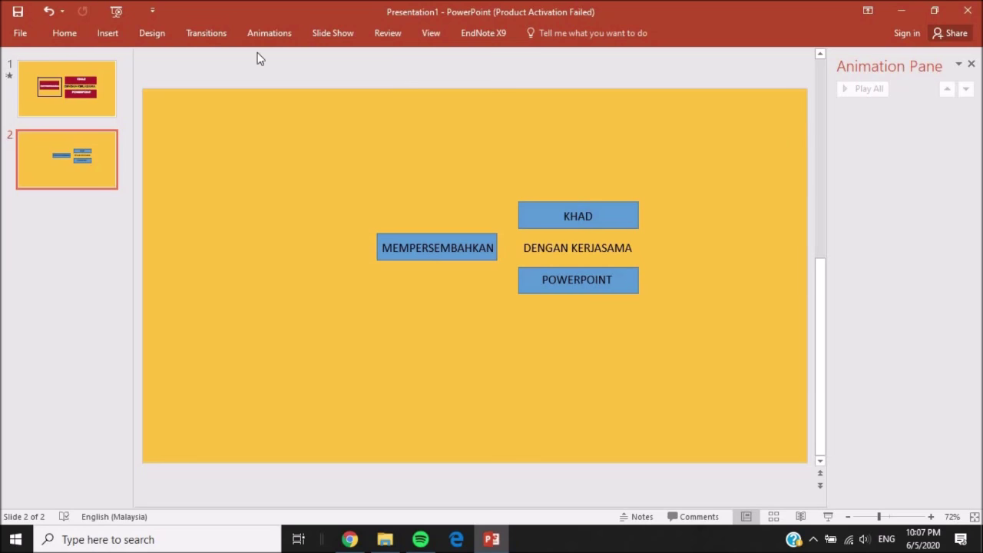
Give the KHAD group a Fly In entrance with a chosen direction
left_click(269, 33)
left_click(250, 73)
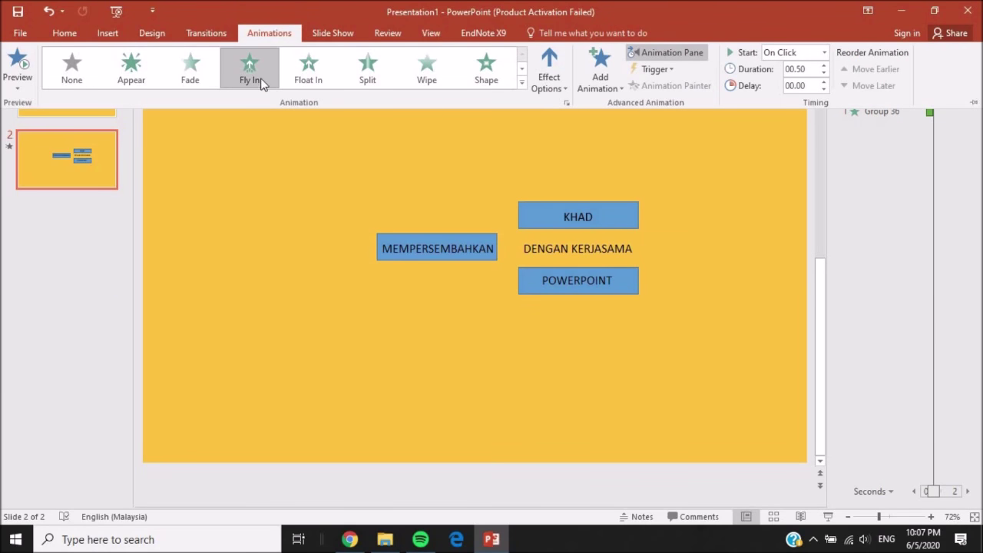
left_click(549, 91)
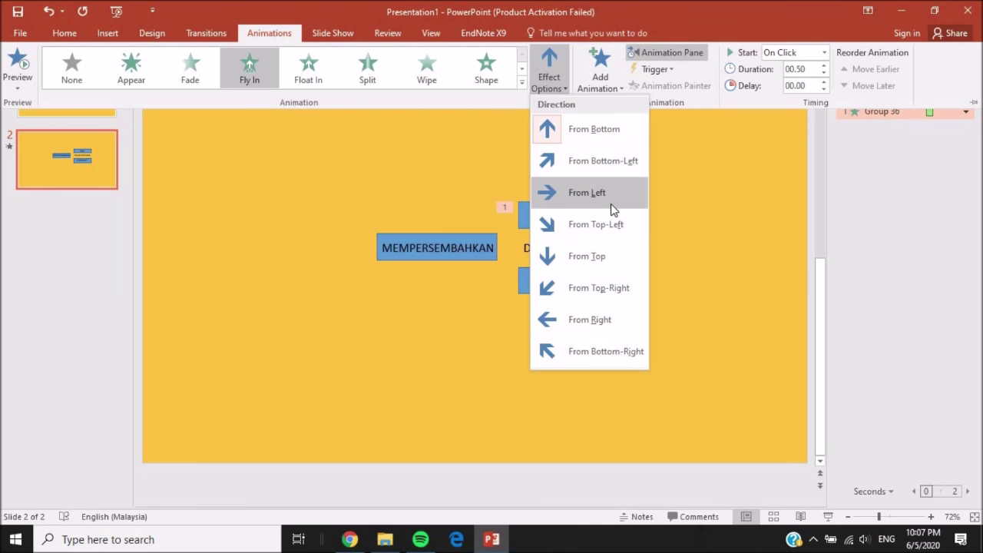
left_click(612, 253)
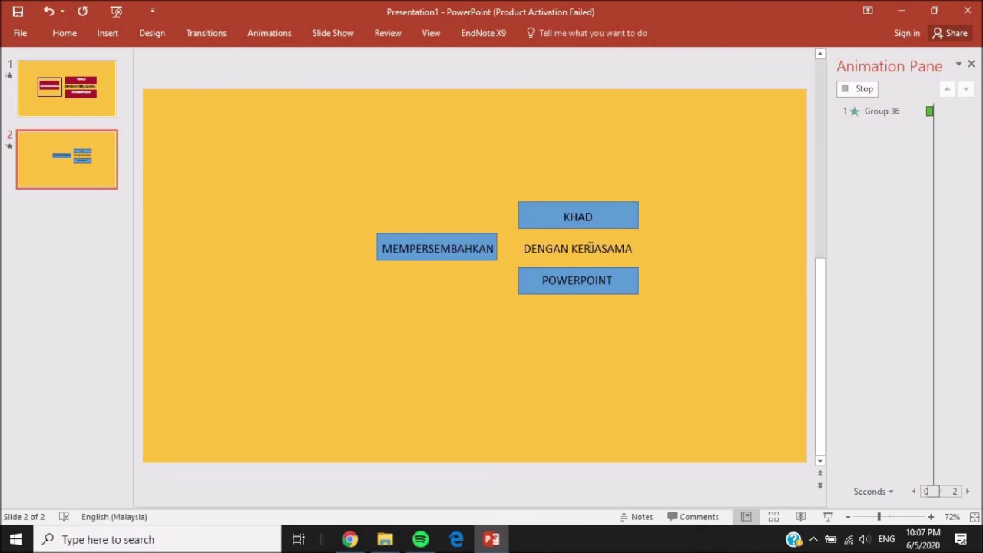
Make DENGAN KERJASAMA fly in from the right
left_click(589, 248)
triple_click(589, 247)
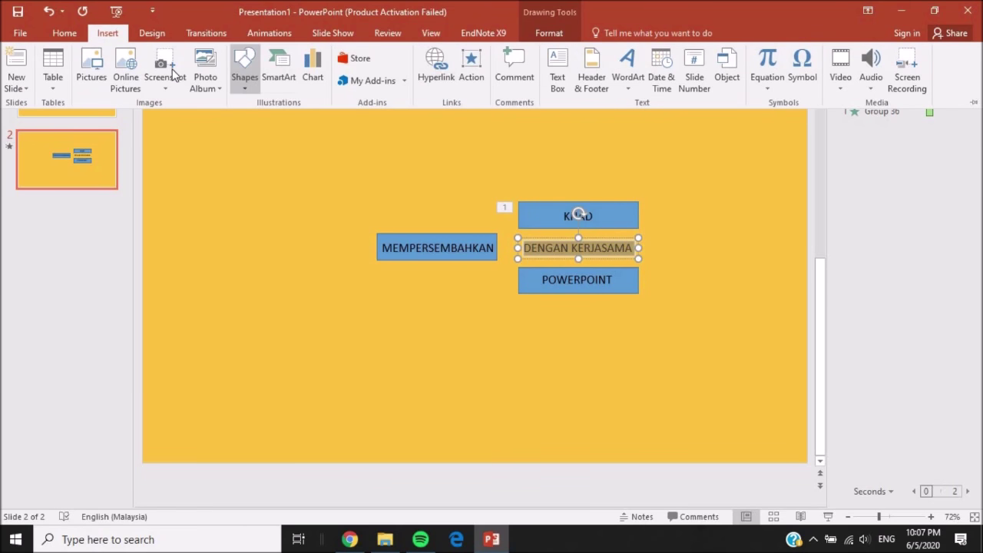
left_click(269, 33)
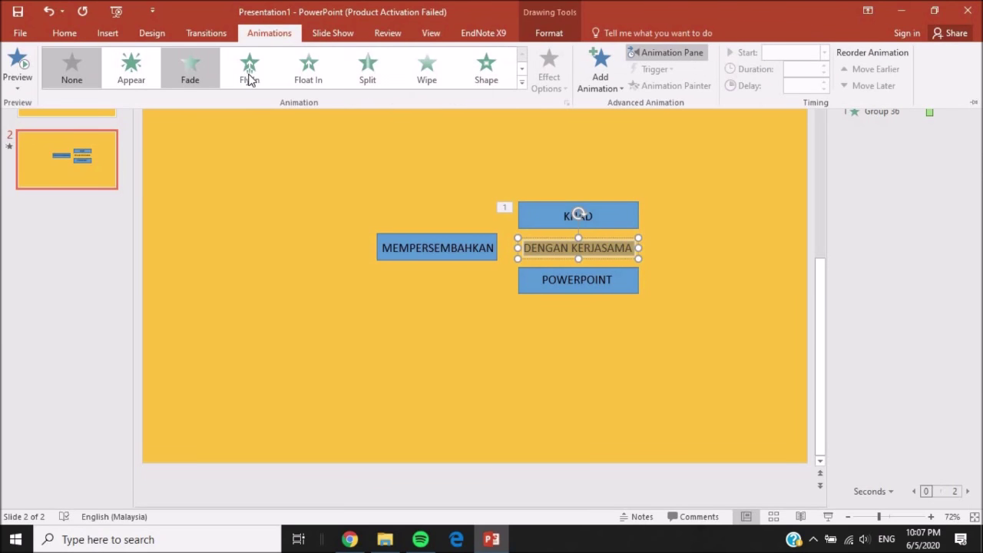
left_click(249, 67)
left_click(547, 88)
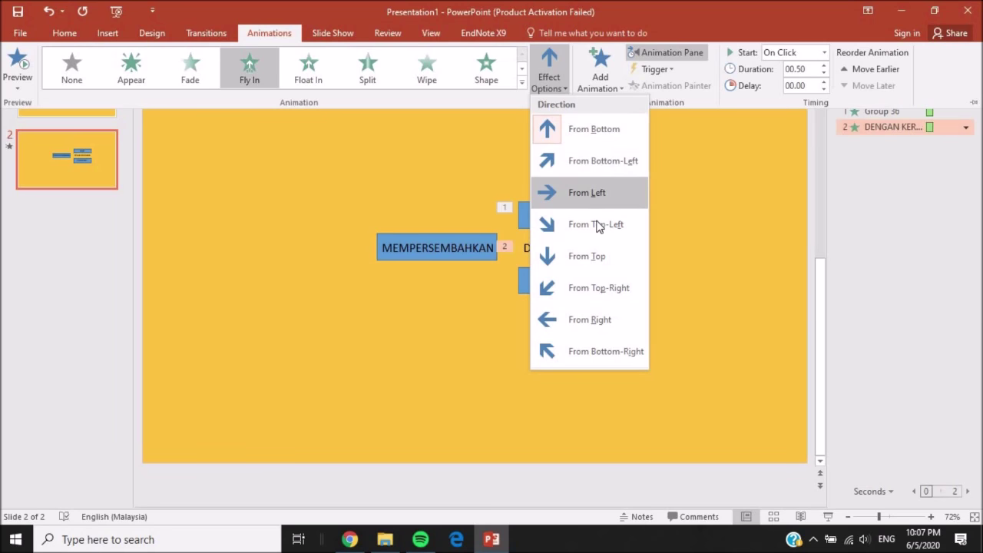
left_click(573, 326)
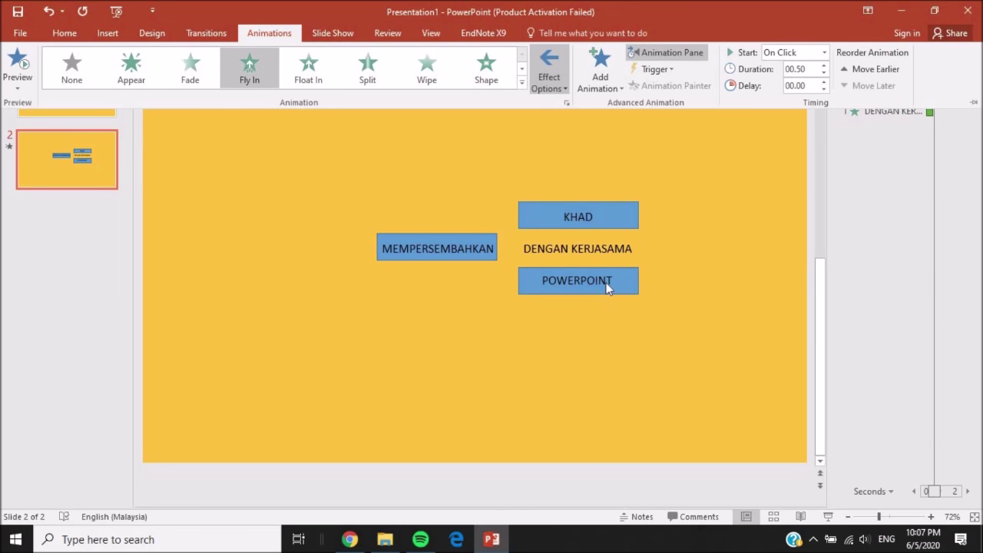
Give the POWERPOINT box a Fly In entrance
double_click(599, 285)
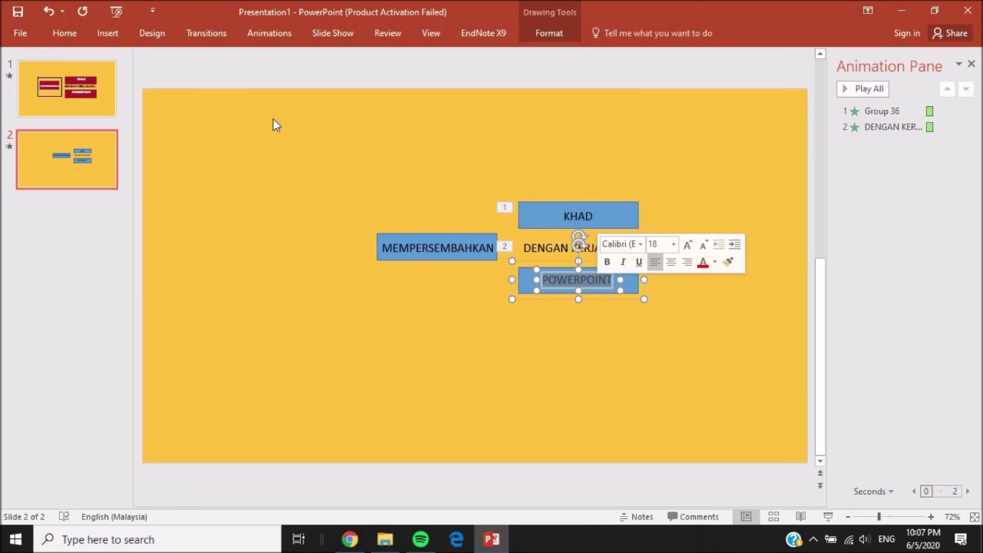
left_click(67, 160)
left_click(577, 280)
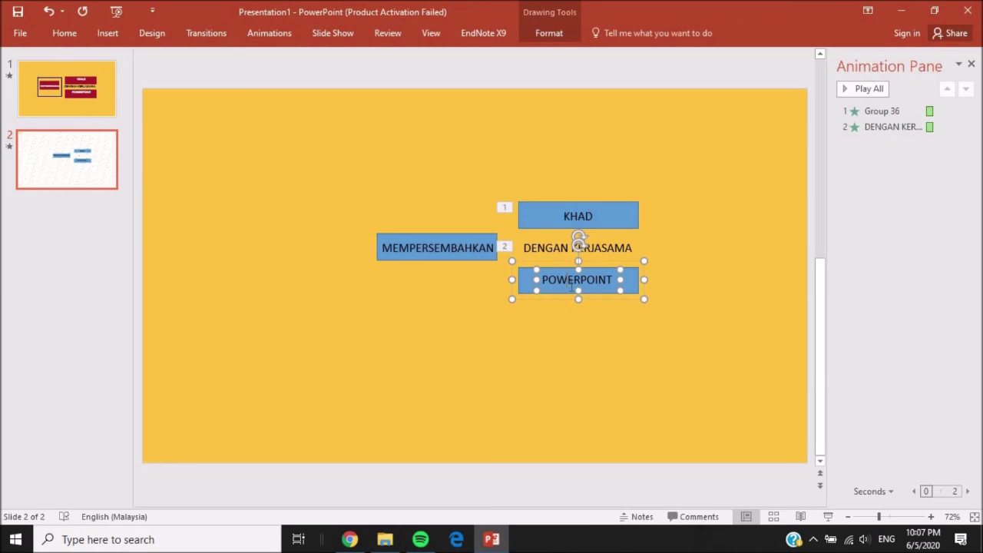
left_click(269, 33)
left_click(248, 77)
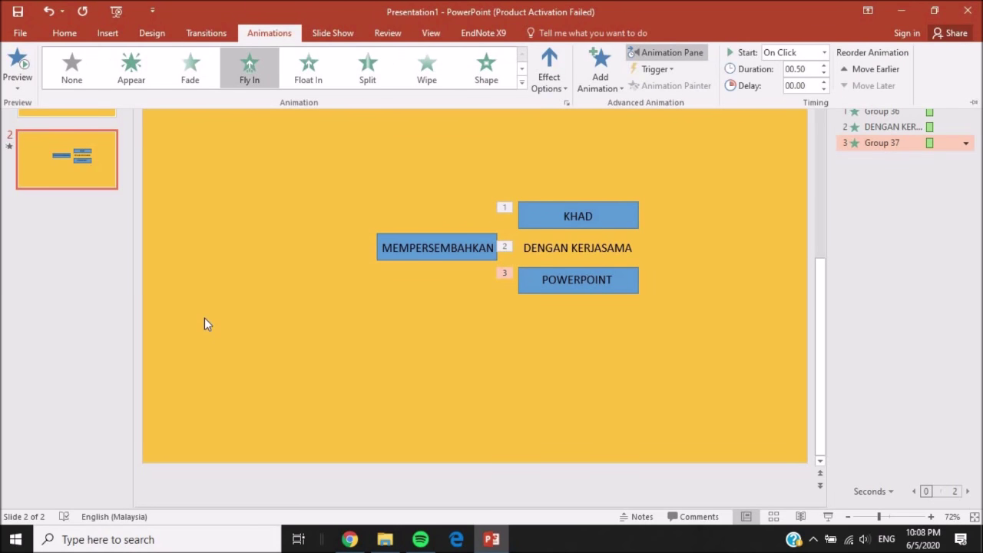
left_click(205, 319)
Make MEMPERSEMBAHKAN fly in from the left and preview the four-step sequence
left_click(438, 250)
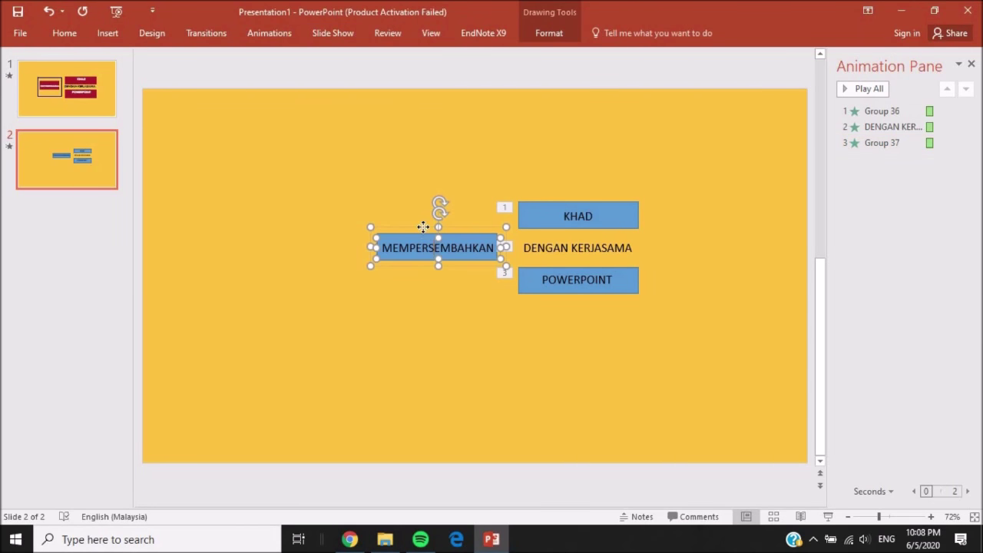
left_click(269, 33)
left_click(248, 69)
left_click(563, 84)
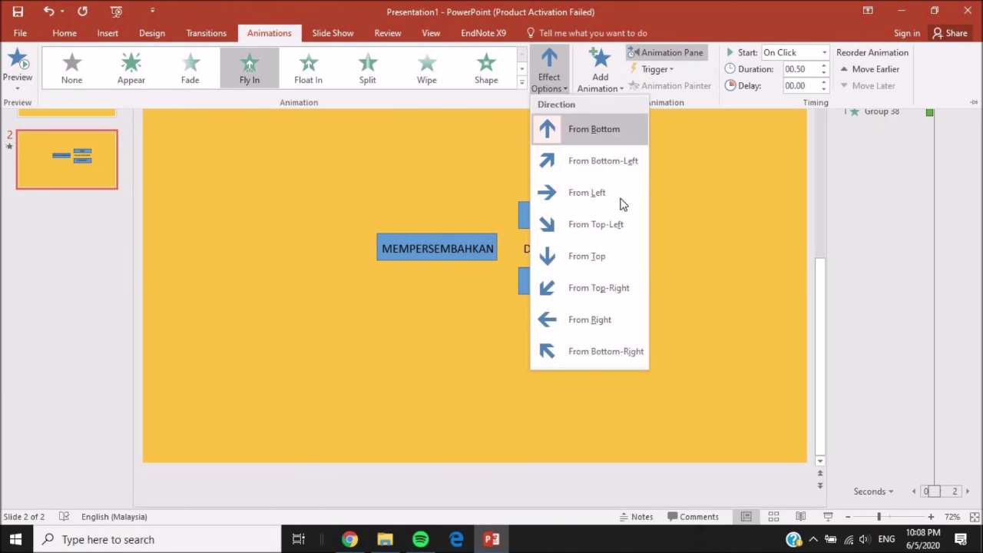
left_click(621, 198)
left_click(573, 373)
left_click(868, 88)
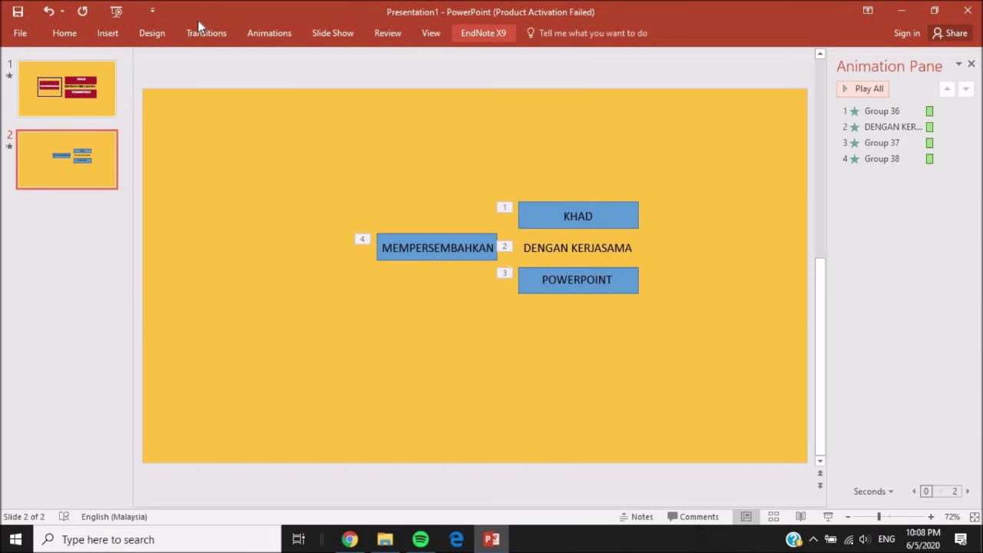
left_click(112, 33)
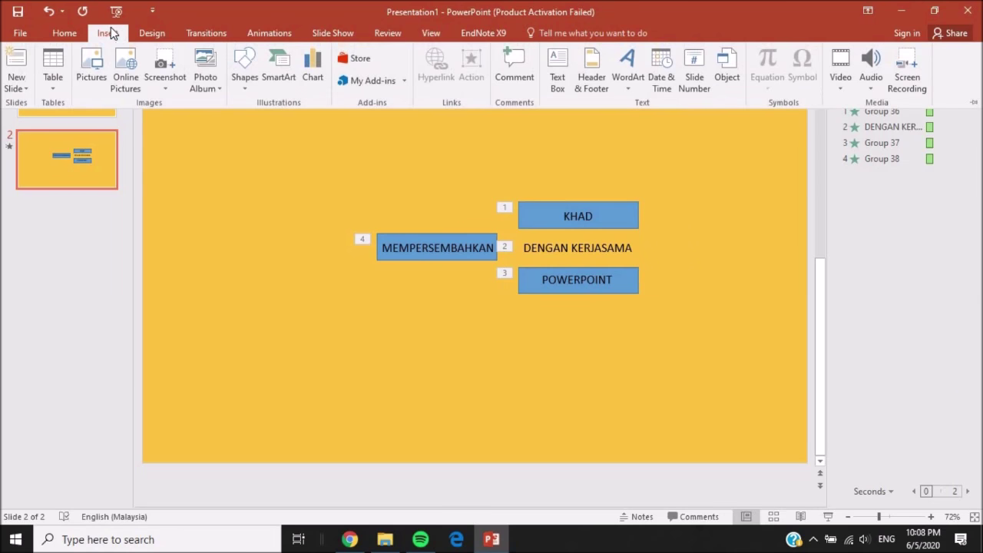
Draw blue rectangle panels over slide 2's top, bottom and left side
left_click(243, 77)
left_click(282, 119)
left_click_drag(142, 87, 808, 199)
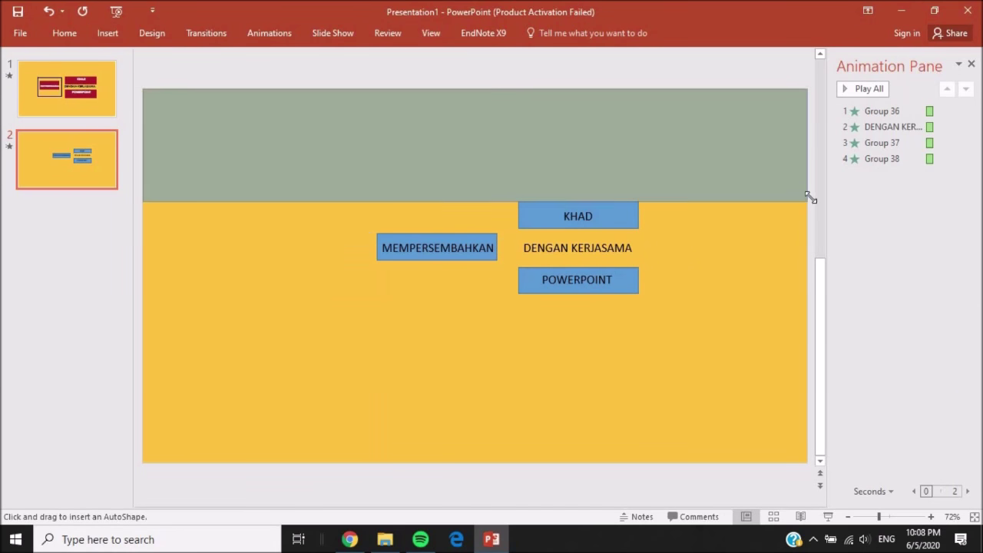
left_click_drag(142, 297, 477, 456)
mouse_move(143, 203)
left_mouse_down()
mouse_move(362, 251)
mouse_move(377, 358)
left_mouse_up()
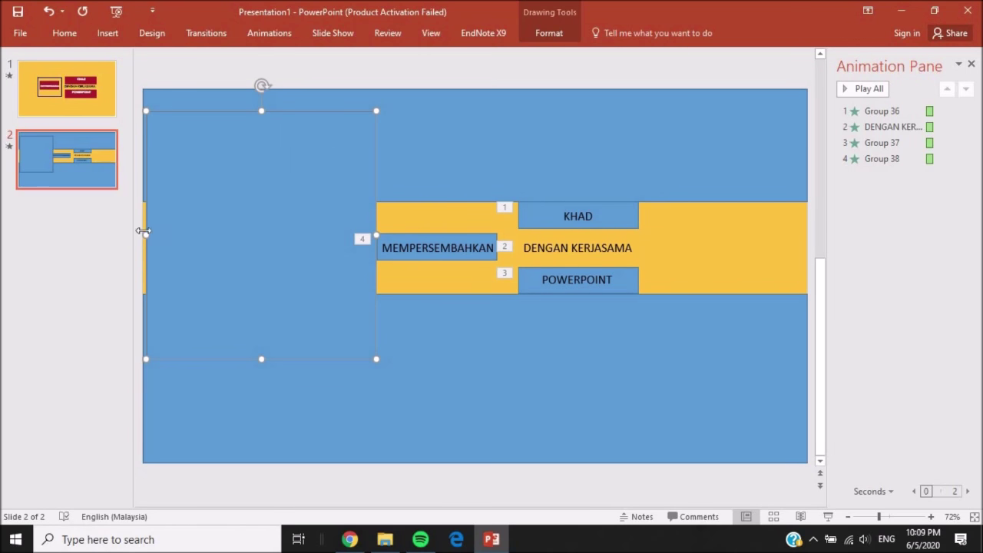
key("Escape")
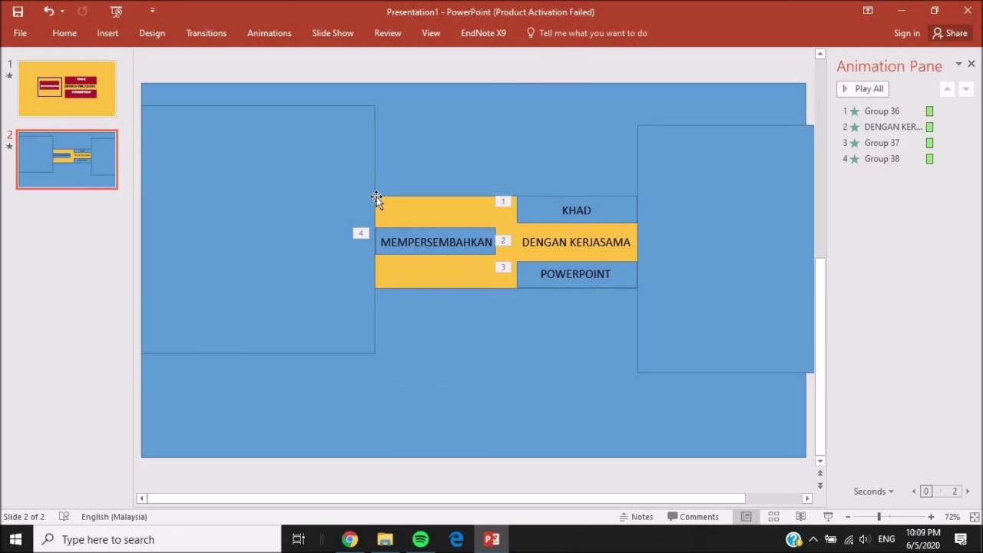
Compare with slide 1, then return to slide 2 and pick the straight line shape
left_click(75, 86)
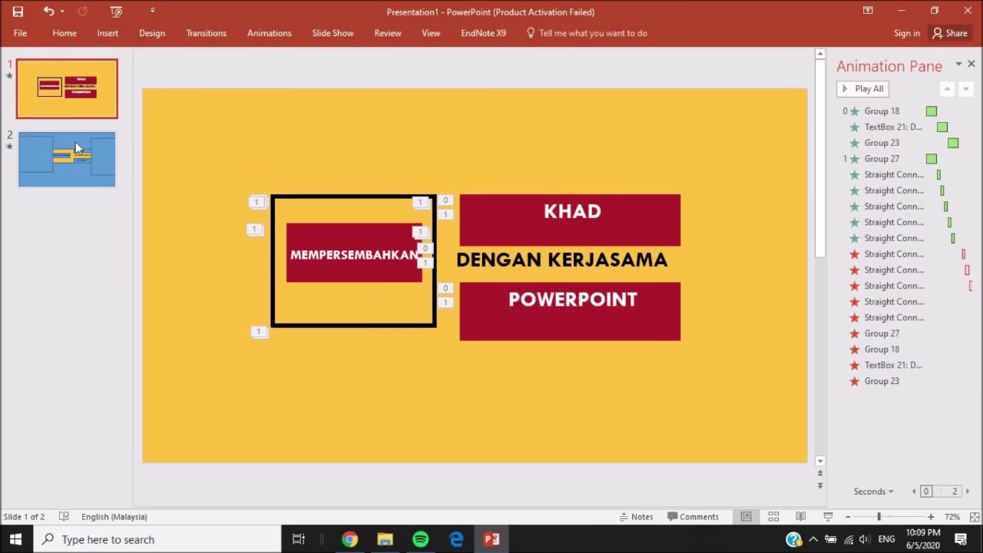
left_click(75, 148)
left_click(107, 33)
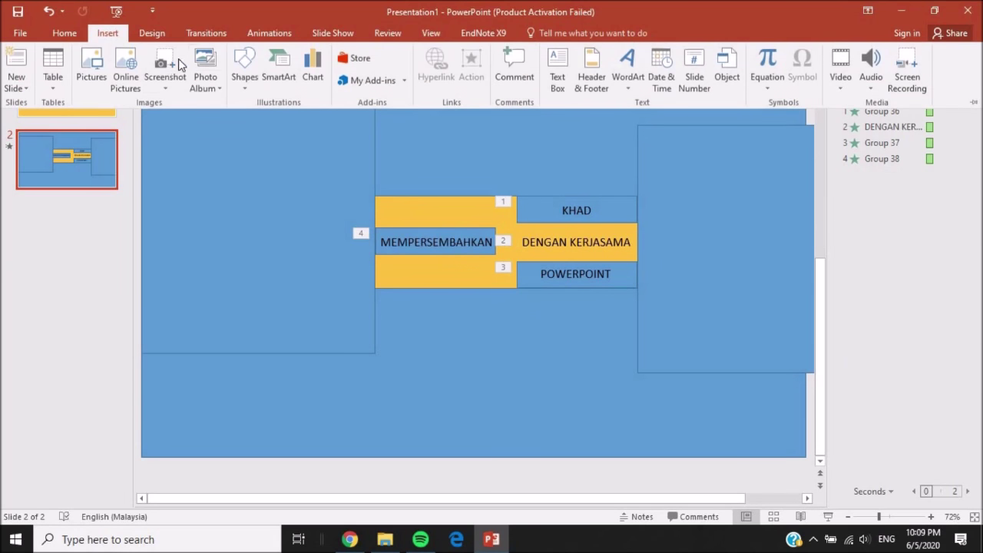
left_click(245, 67)
left_click(256, 120)
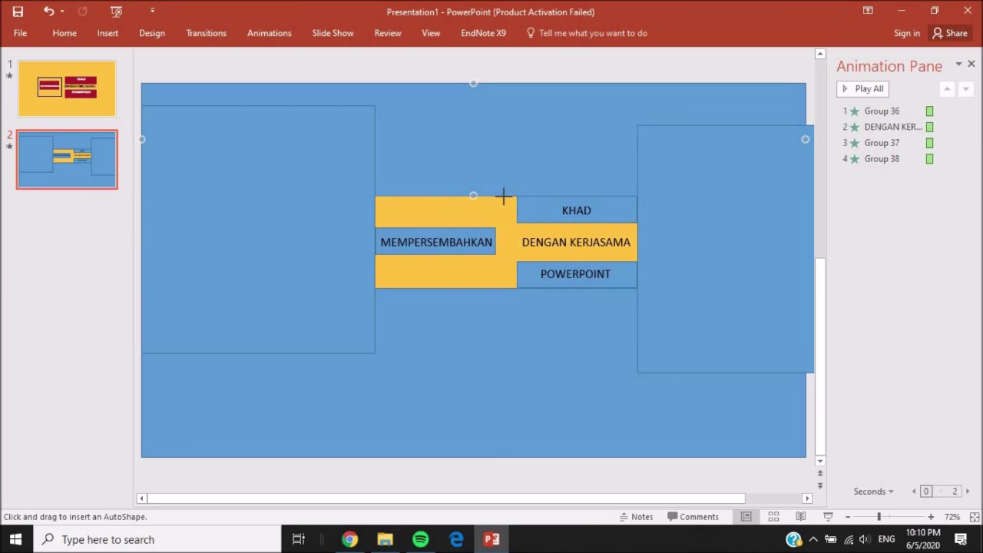
Draw a thick 6 pt black line along the gold block's top edge
left_click_drag(375, 195, 504, 196)
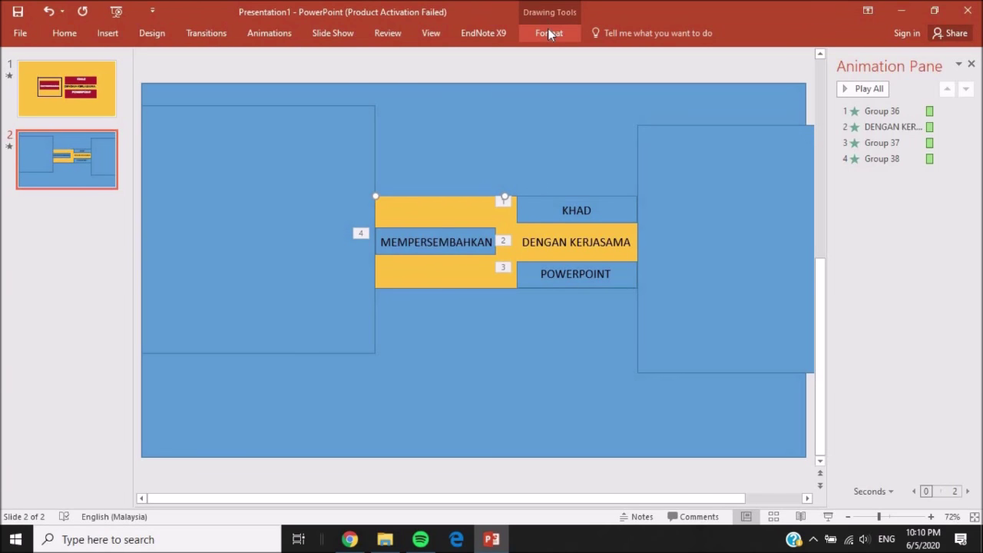
left_click(548, 31)
left_click(215, 73)
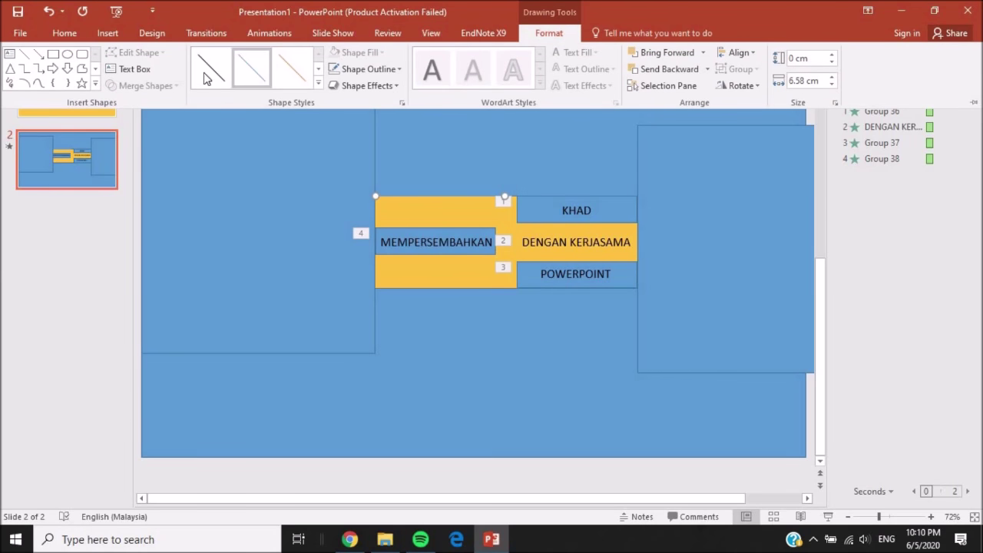
left_click(391, 70)
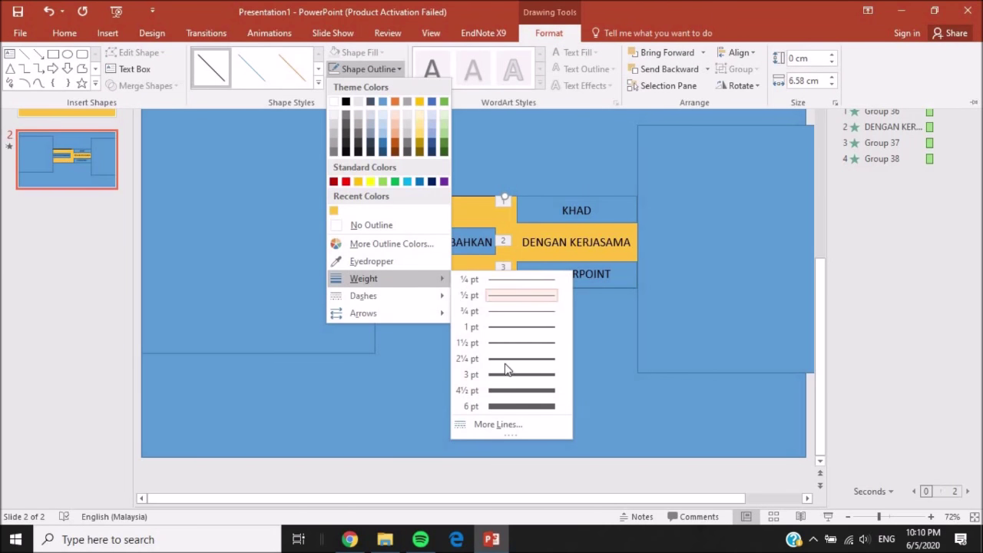
left_click(511, 408)
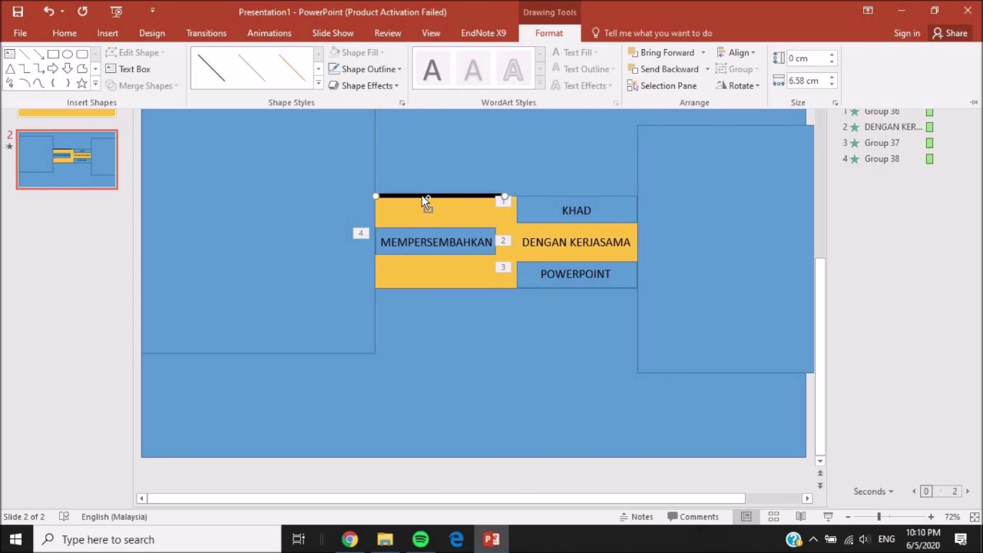
Duplicate the black line onto the gold block's bottom edge and a vertical side
left_click_drag(425, 202, 435, 209)
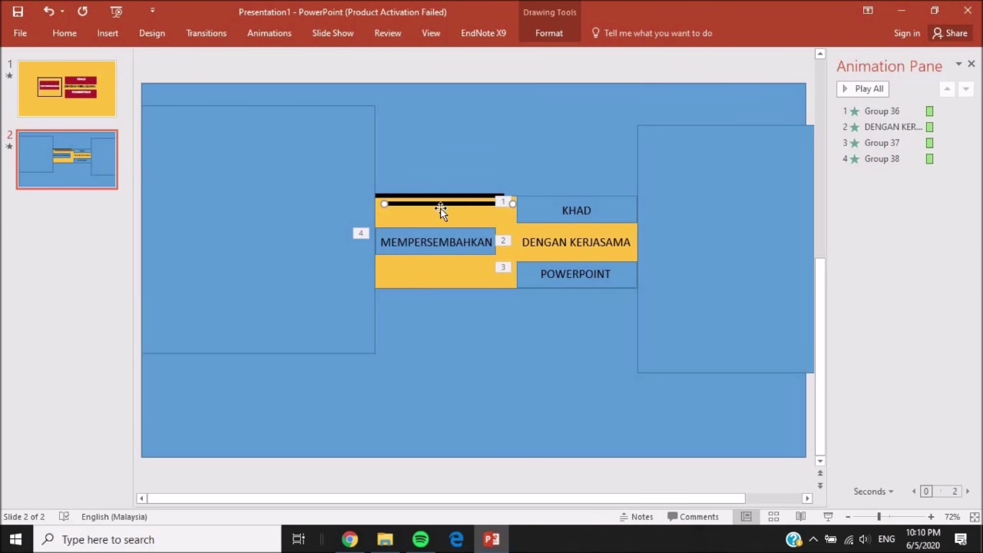
left_click_drag(441, 205, 433, 286)
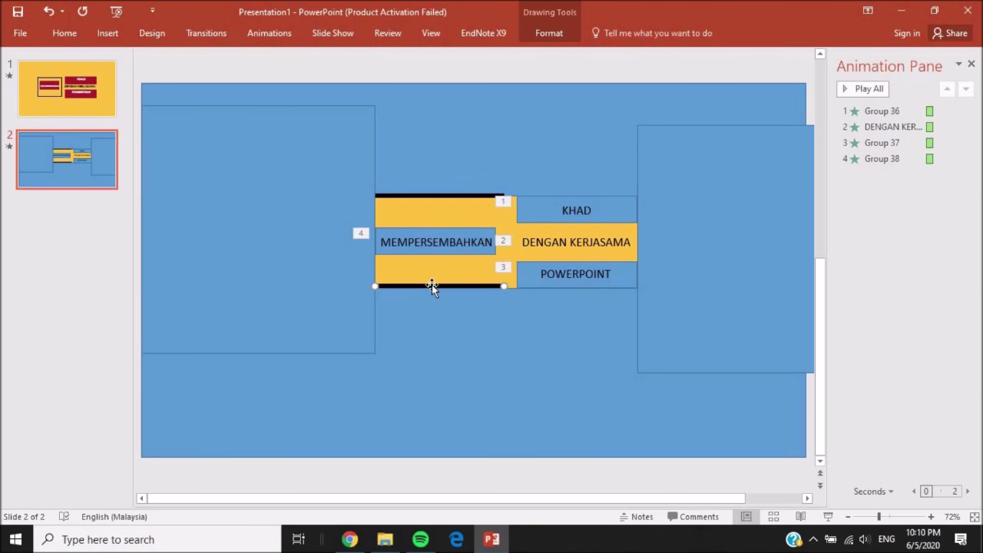
left_click_drag(385, 375, 507, 240)
left_click(465, 259)
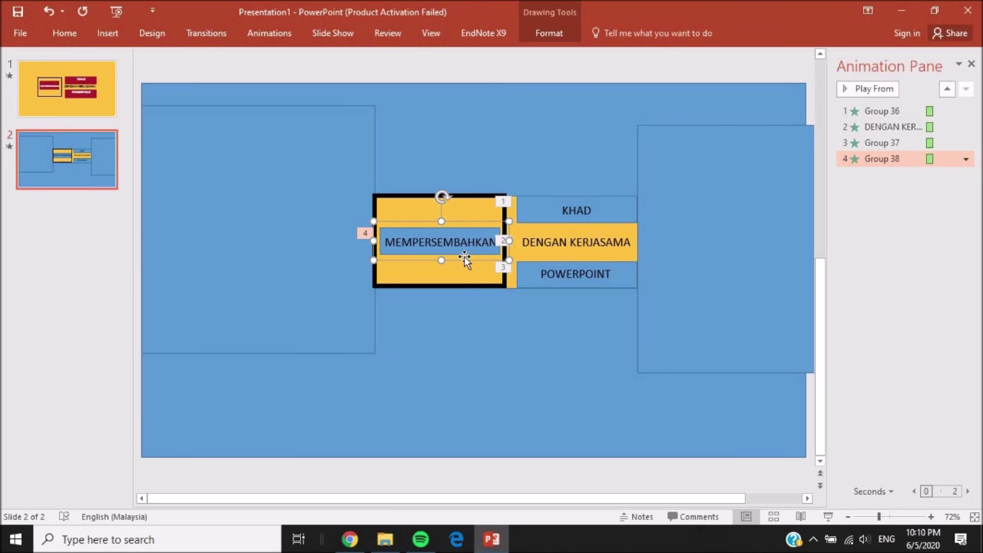
left_click(534, 383)
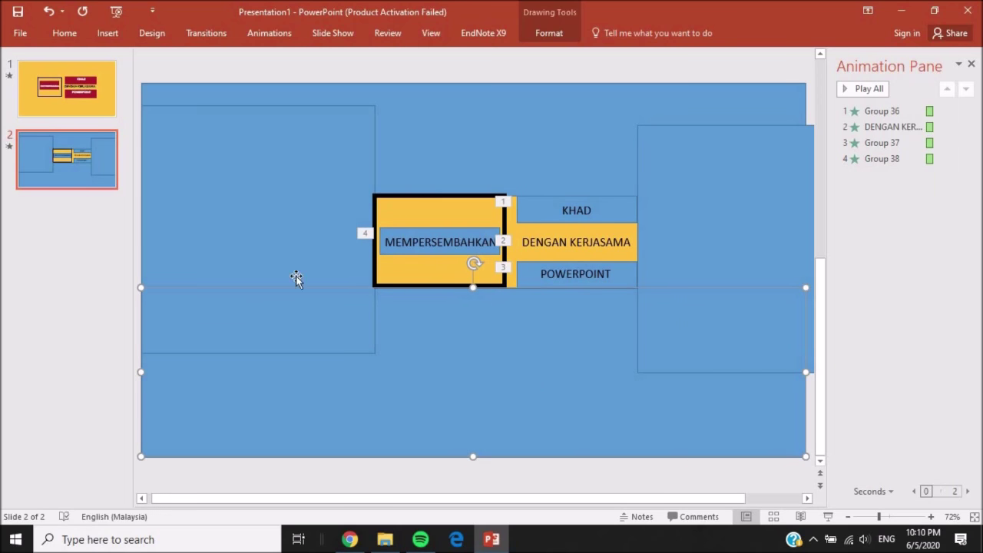
left_click(431, 199)
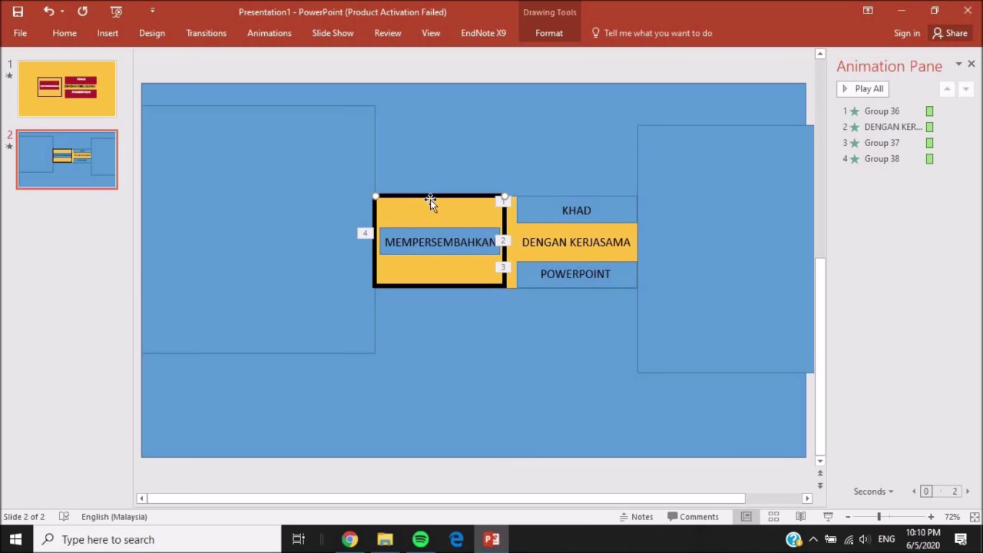
left_click(269, 33)
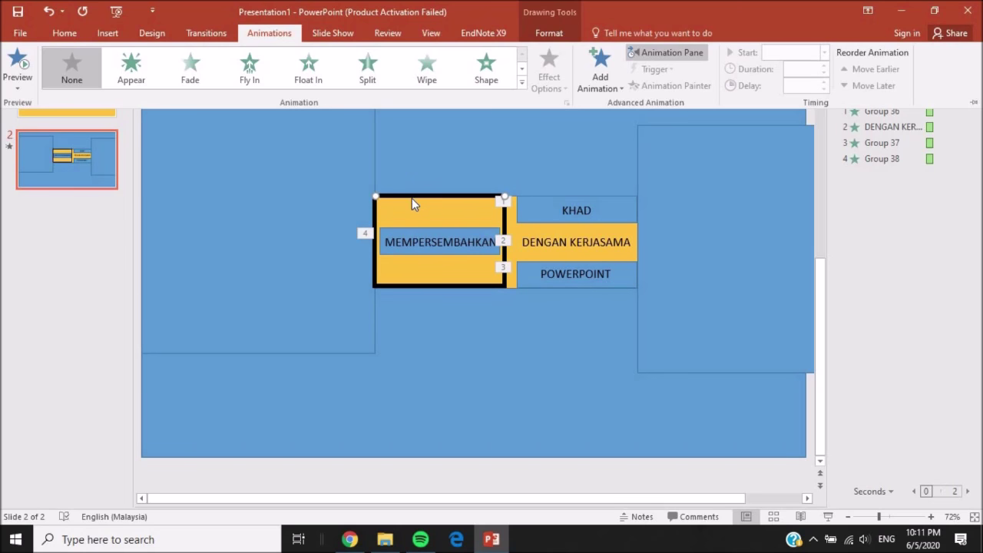
Make the box's top black line fly in from the left
key("ctrl+F1")
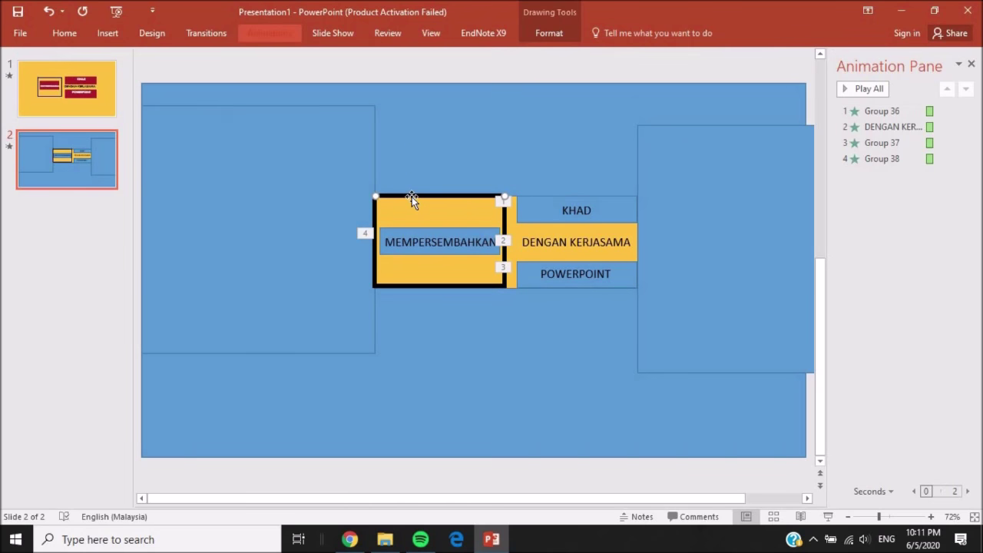
left_click(264, 31)
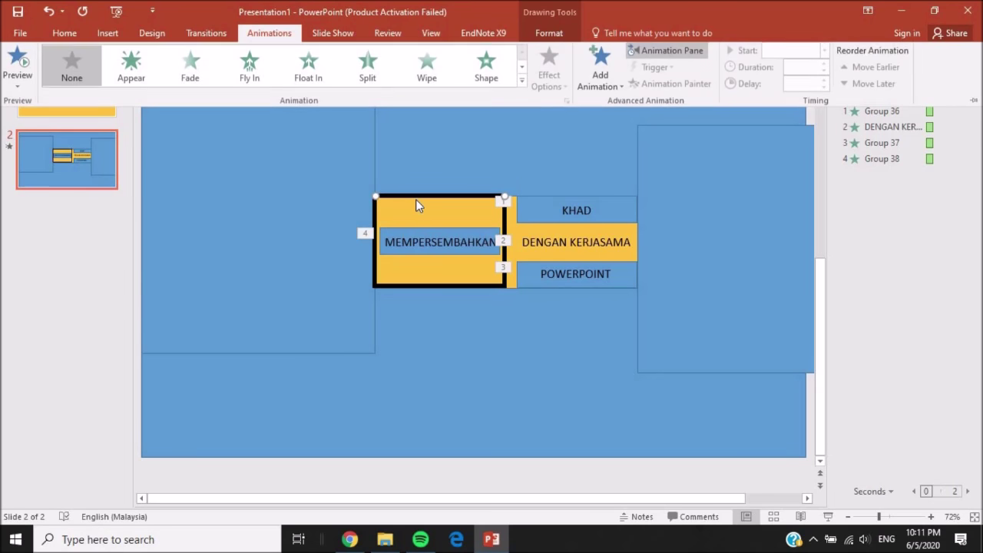
left_click(250, 80)
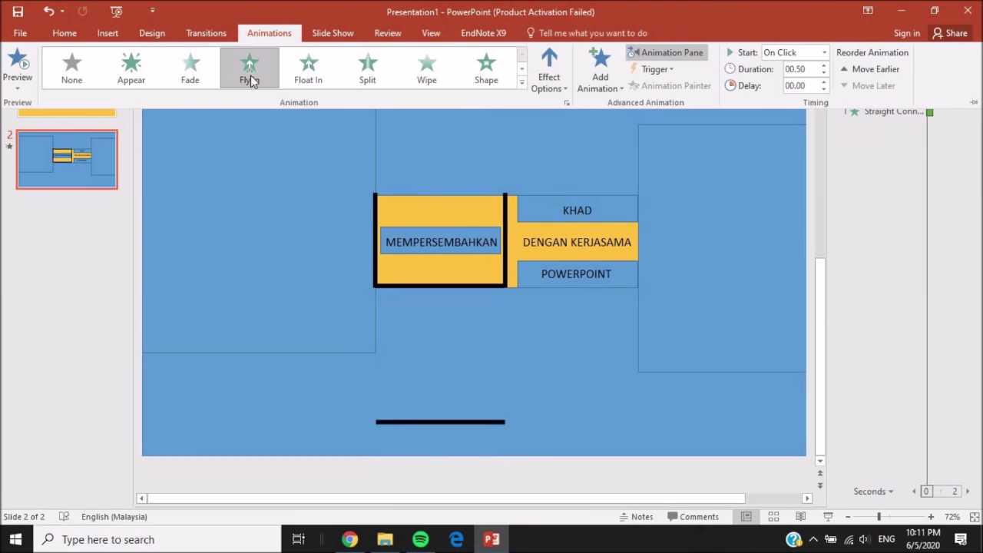
left_click(561, 86)
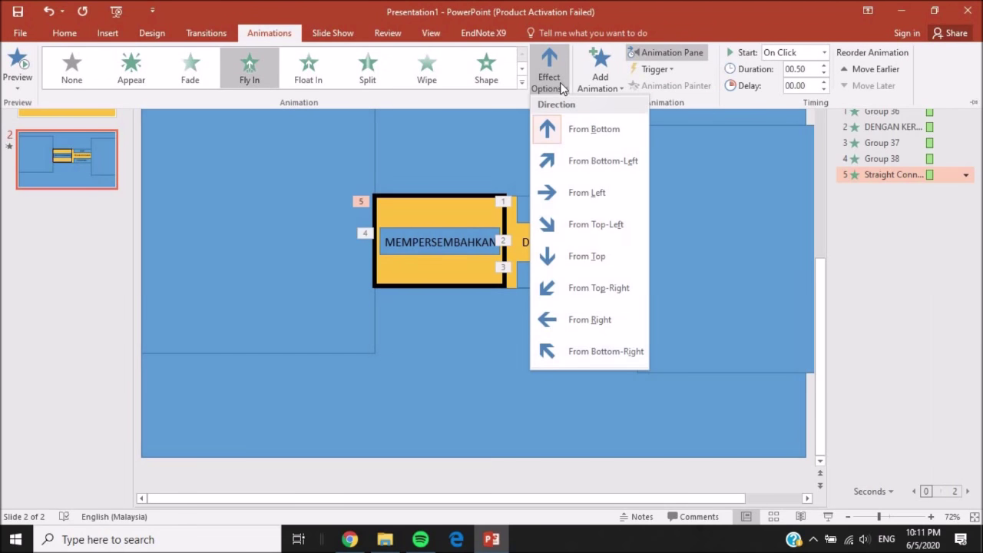
left_click(586, 183)
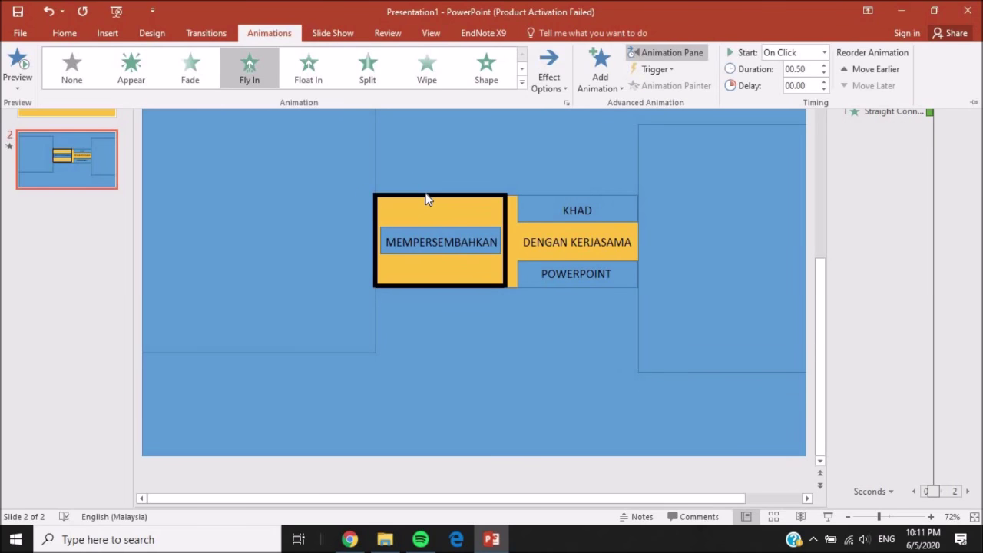
Make the box's right-hand black line fly in from the top
left_click(505, 221)
left_click(262, 33)
left_click(244, 76)
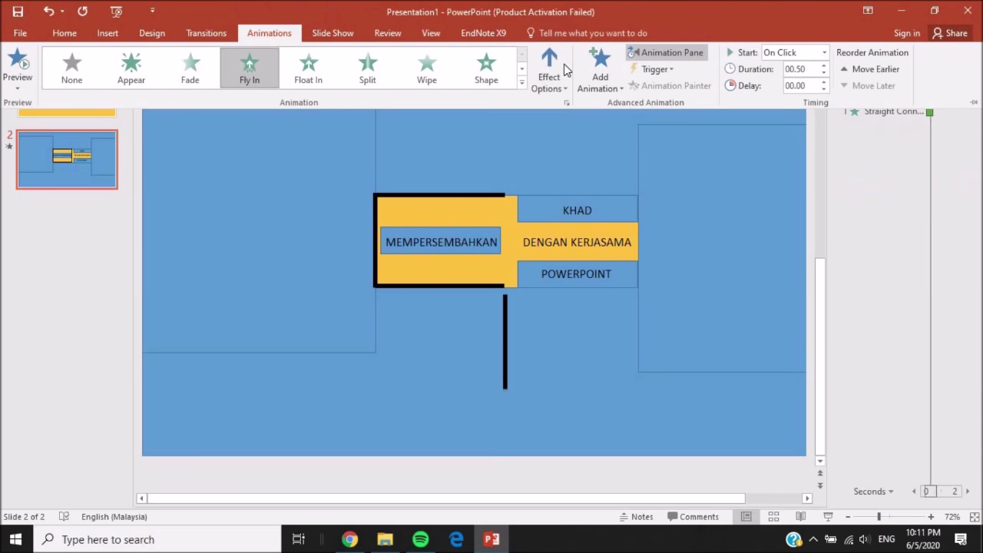
left_click(554, 75)
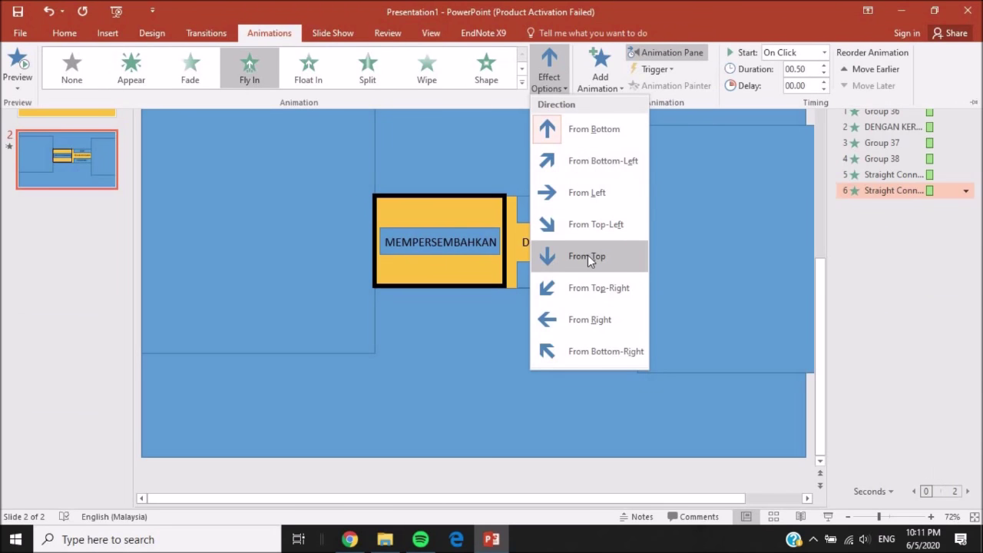
left_click(588, 256)
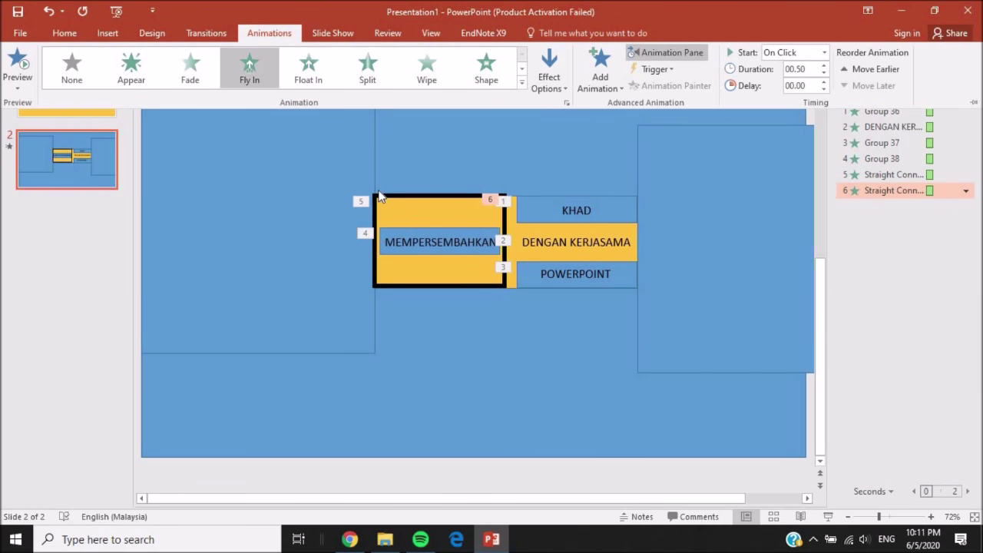
left_click(446, 285)
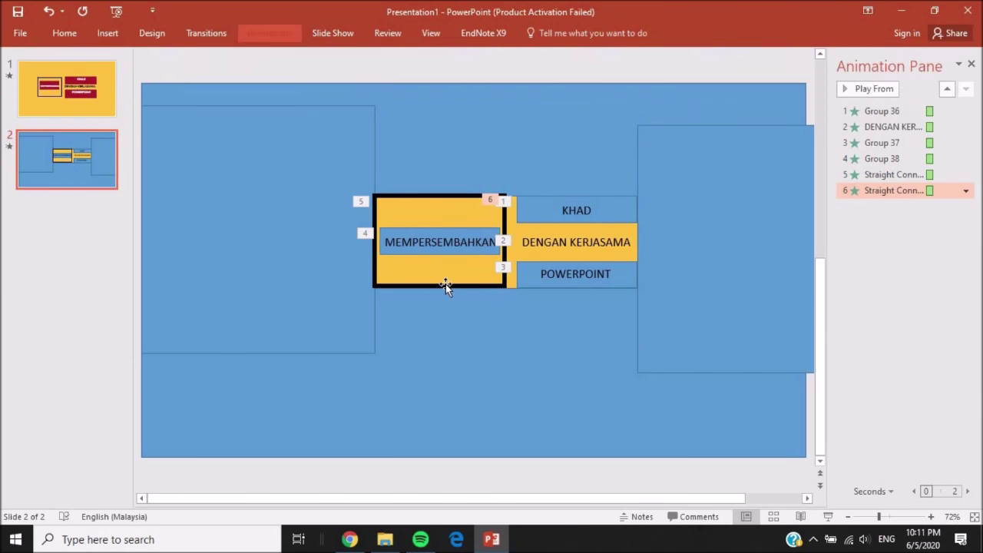
Add Fly In entrances to the bottom and left lines and preview from item 5
left_click(444, 288)
left_click(272, 32)
left_click(249, 65)
left_click(548, 77)
left_click(592, 127)
left_click(876, 263)
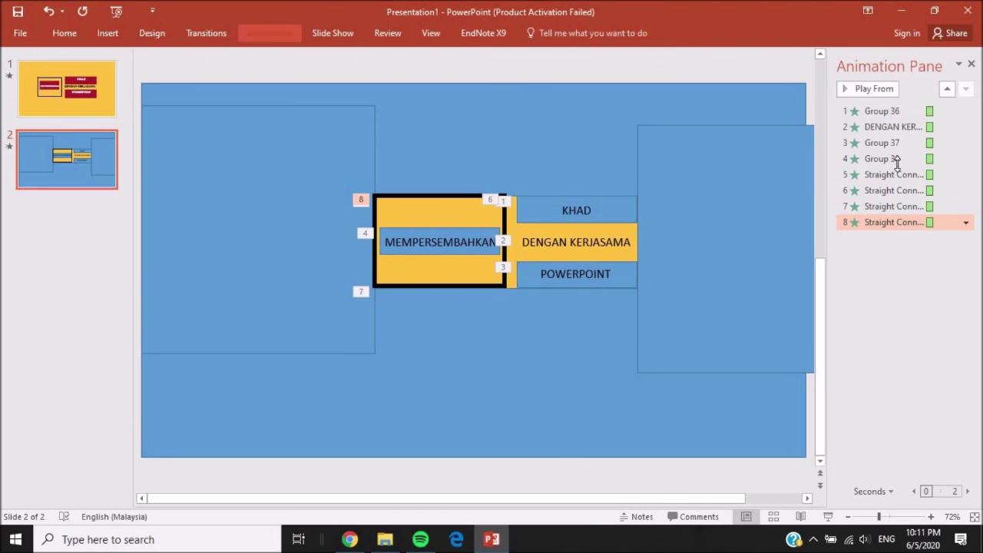
left_click(887, 176)
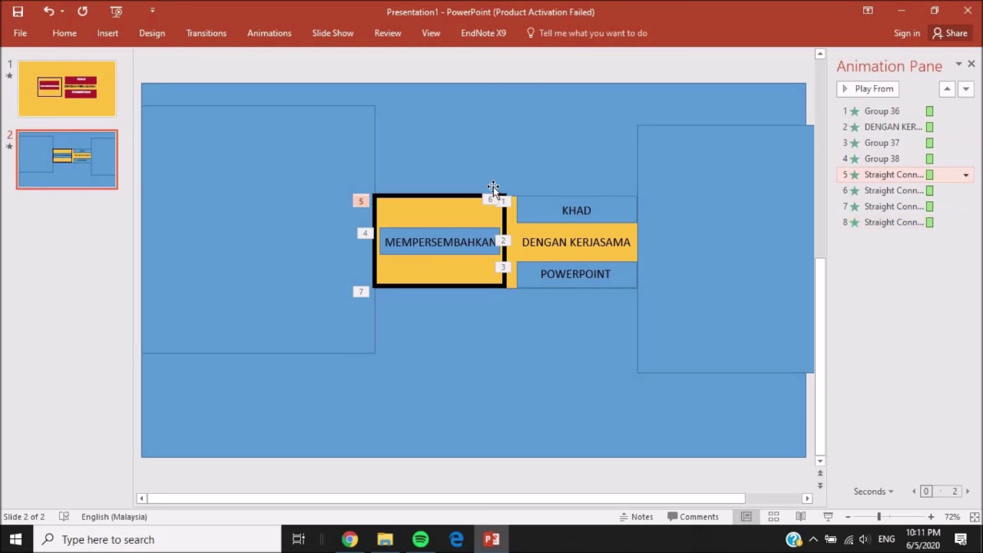
left_click(874, 88)
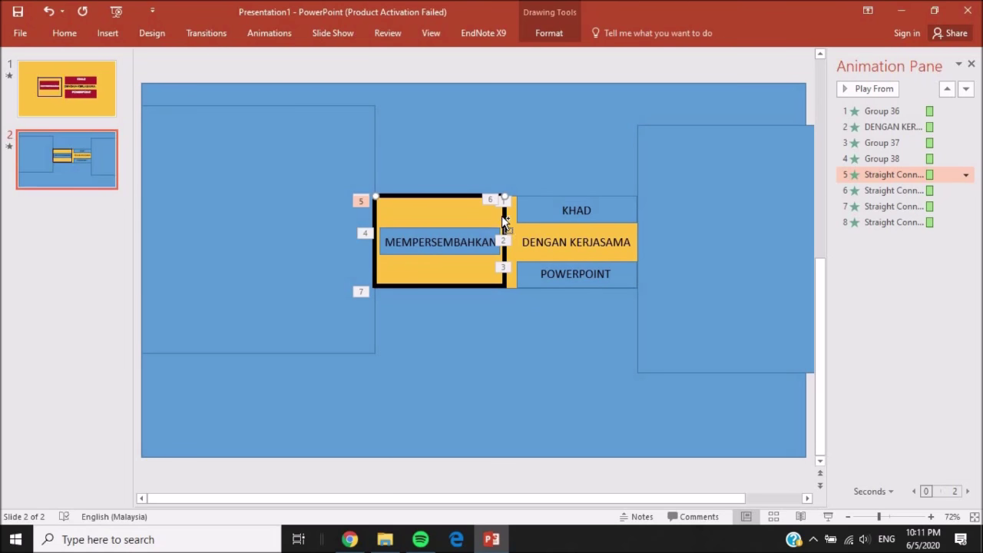
Send all four black border lines to the back
left_click(503, 225, "shift")
left_click(464, 286, "shift")
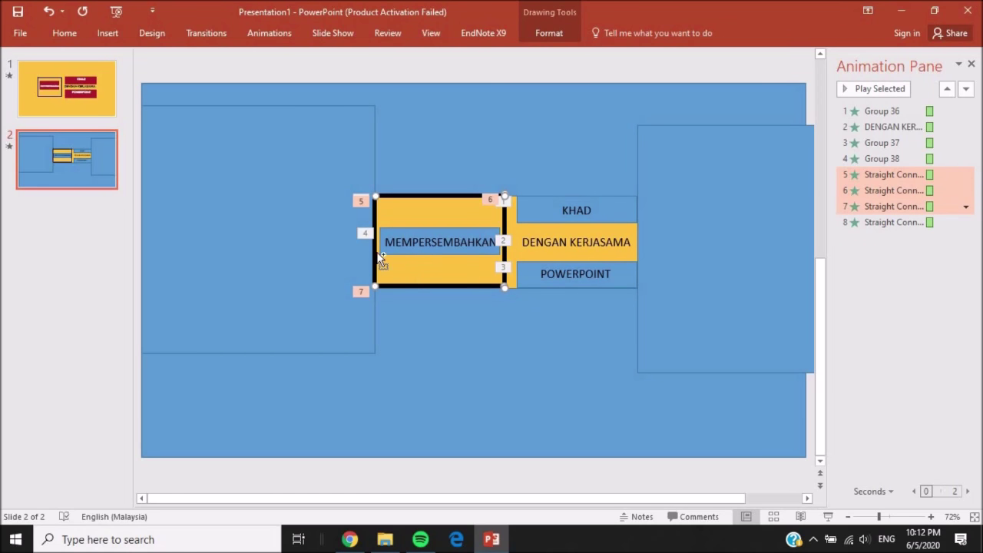
left_click(376, 261, "shift")
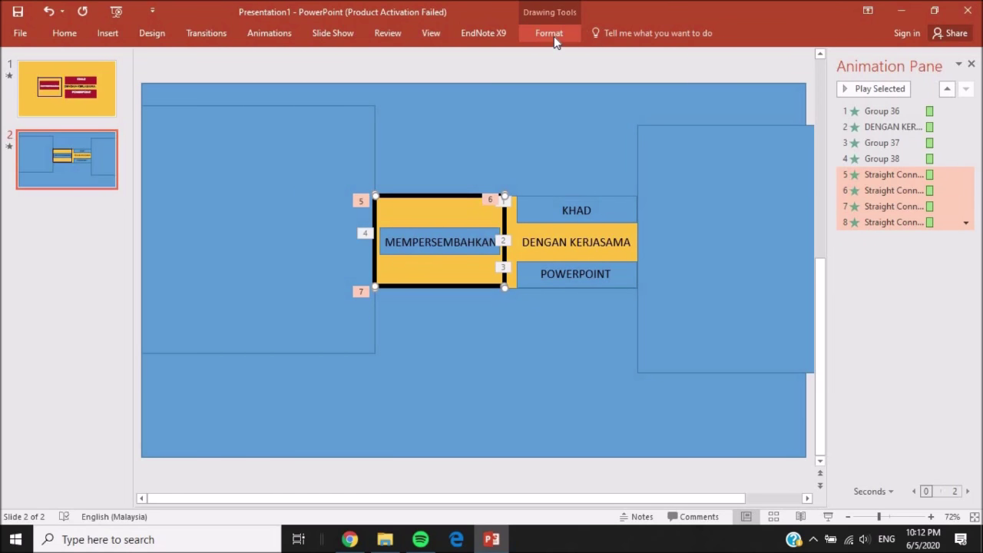
left_click(554, 34)
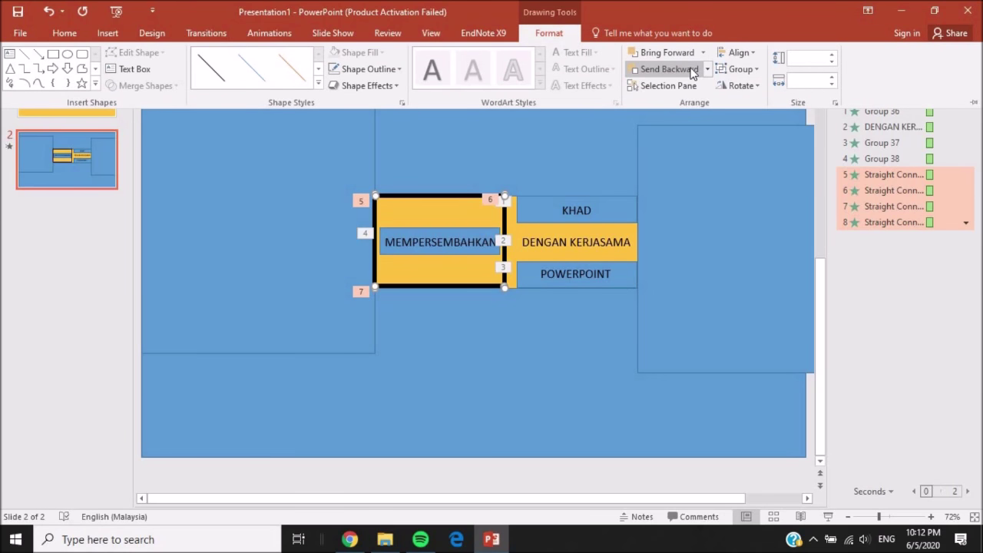
left_click(707, 69)
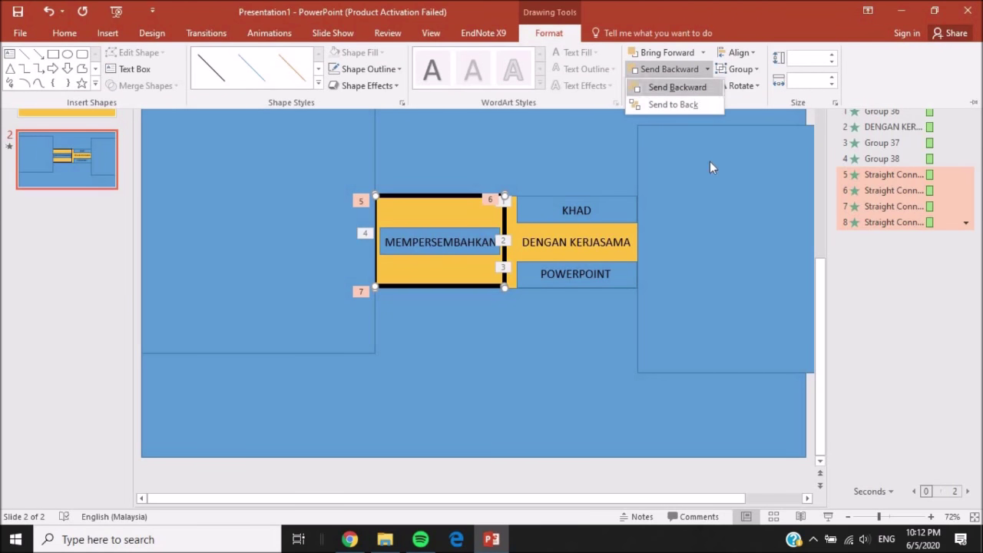
left_click(691, 107)
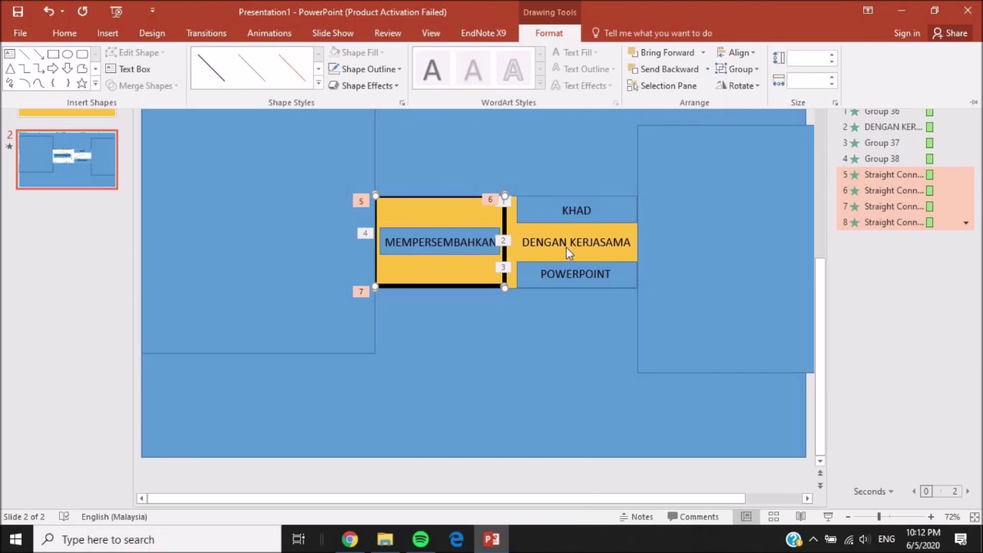
left_click(491, 157)
left_click(513, 158)
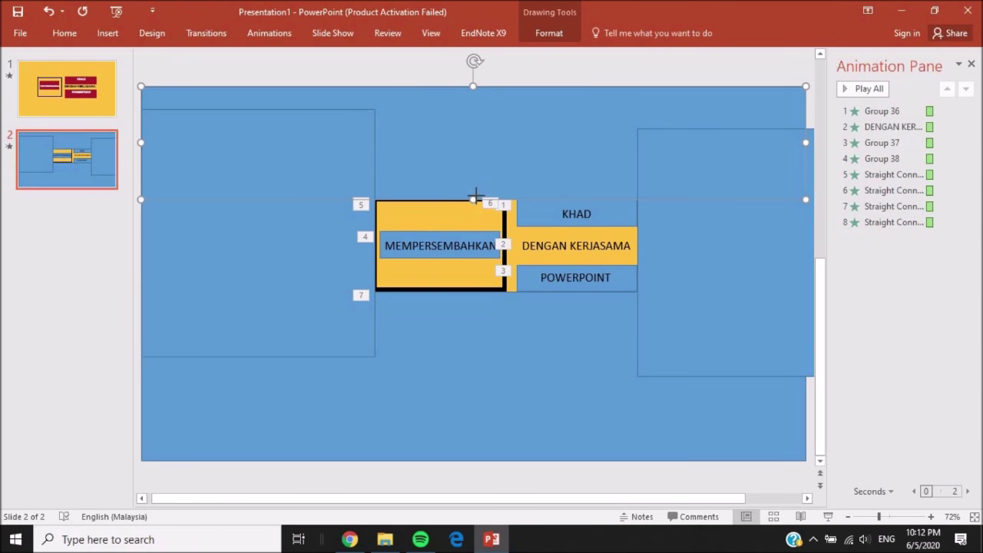
Resize the blue top band so it ends at the box's top edge
left_click_drag(477, 194, 477, 192)
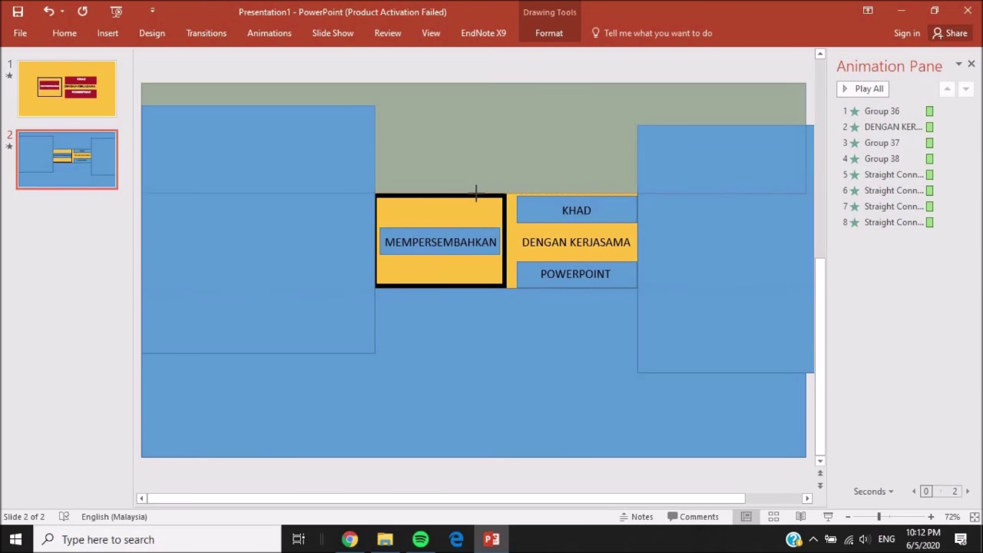
left_click_drag(477, 192, 469, 285)
left_click(576, 210)
left_click(588, 284)
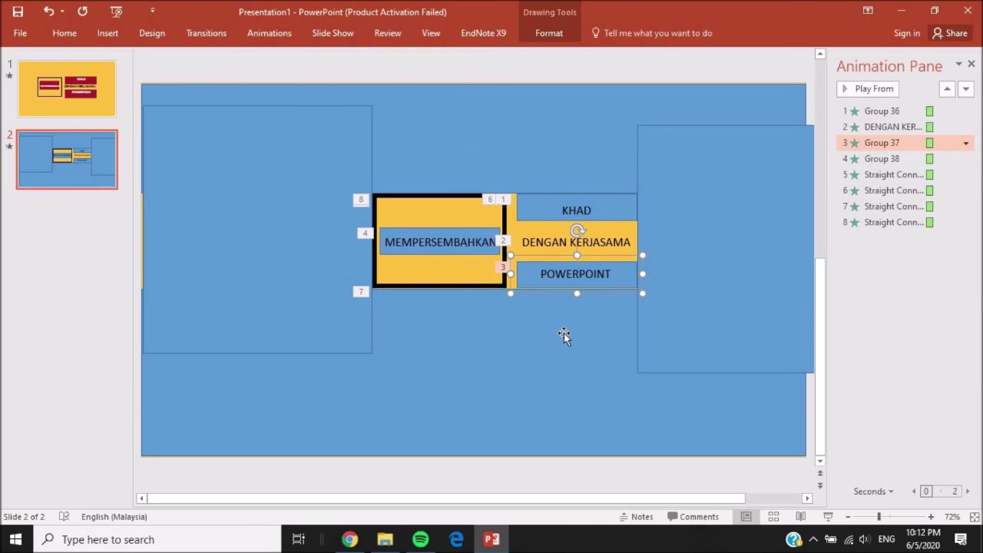
left_click_drag(546, 100, 546, 104)
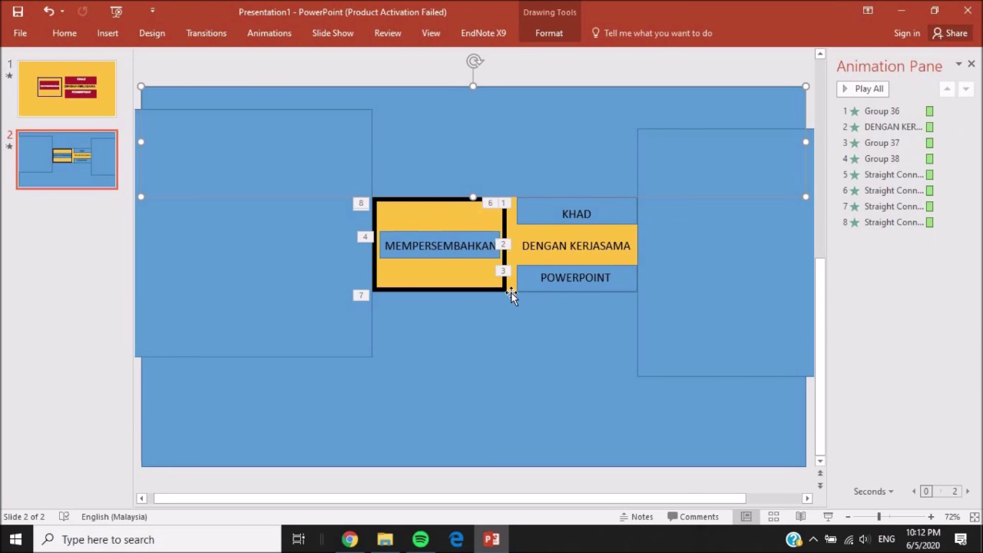
Preview the eight-step animation sequence and replay from the last border-line animation
left_click(100, 31)
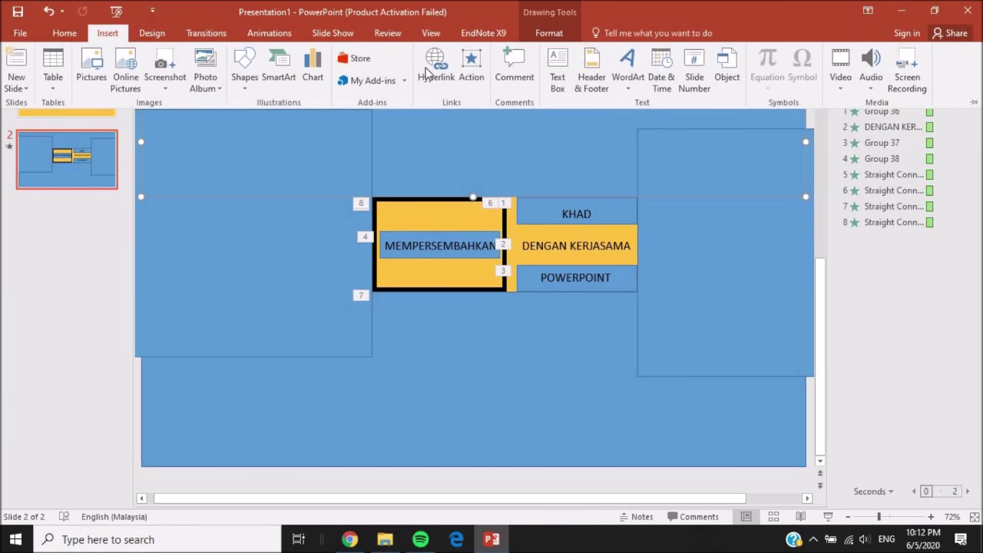
left_click(521, 325)
left_click(560, 351)
key("Escape")
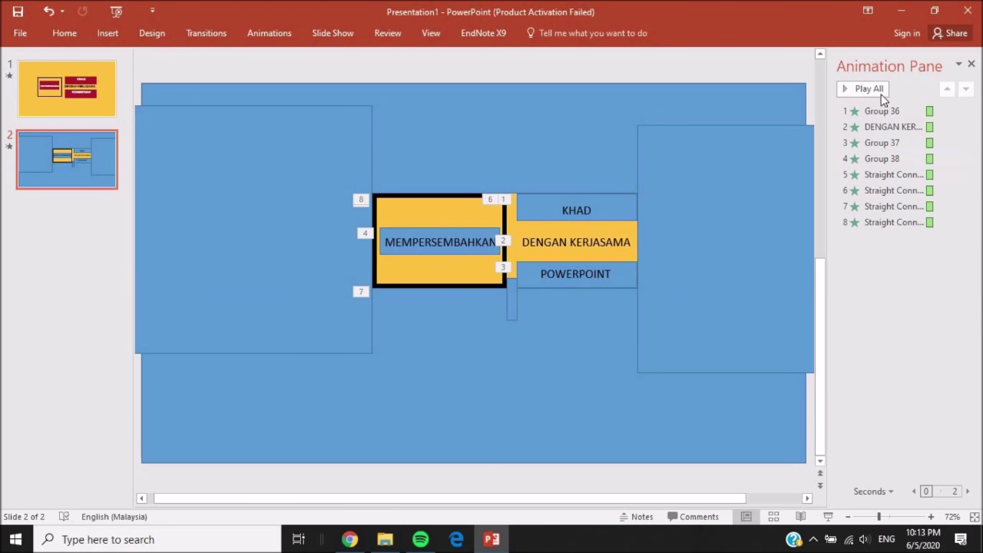
left_click(868, 89)
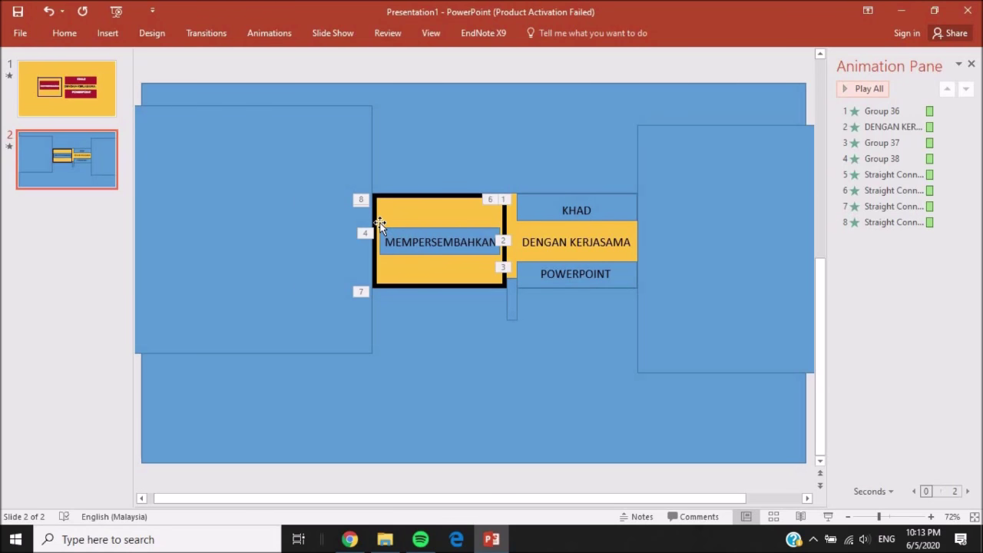
left_click(887, 224)
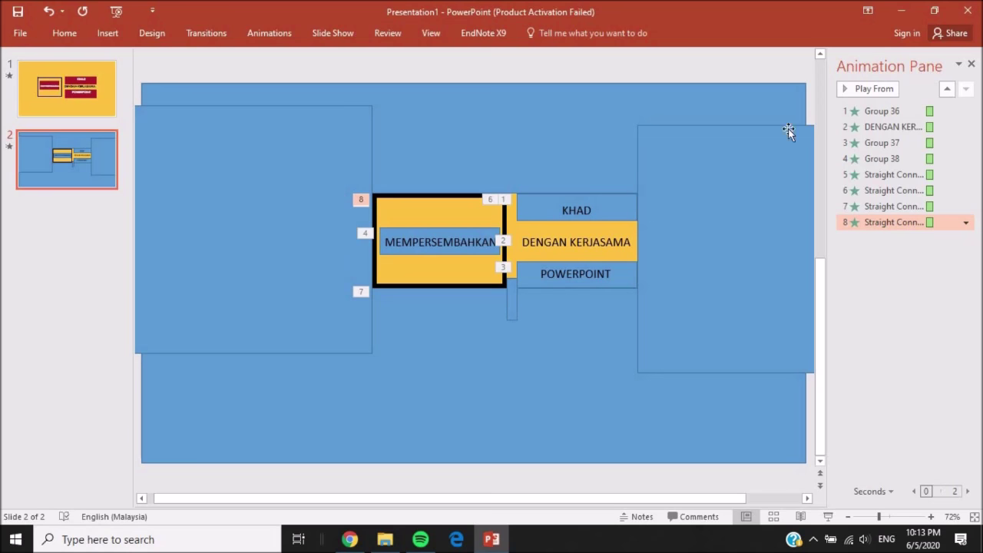
left_click(844, 94)
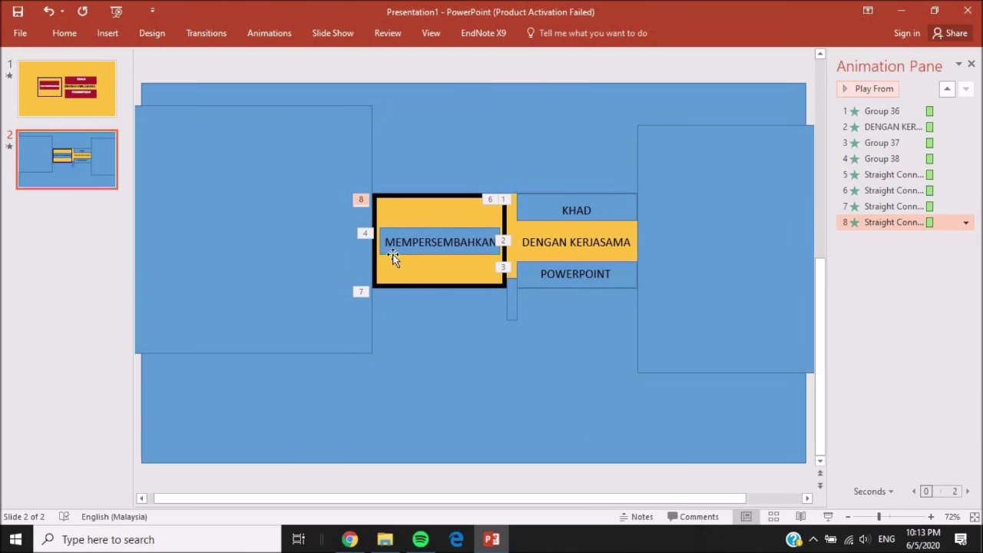
left_click(373, 215)
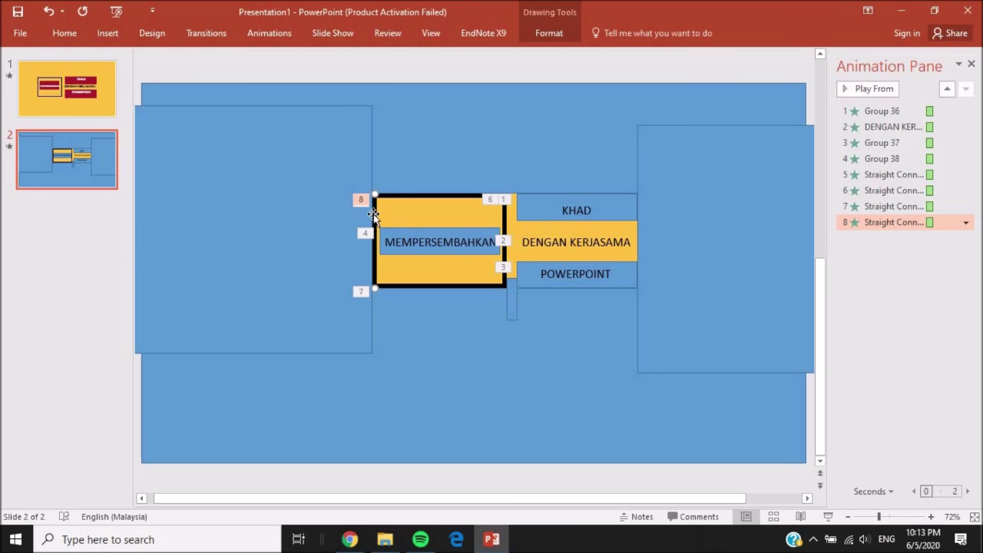
Add a Fly Out exit animation to the first border line, as item 9
left_click(257, 36)
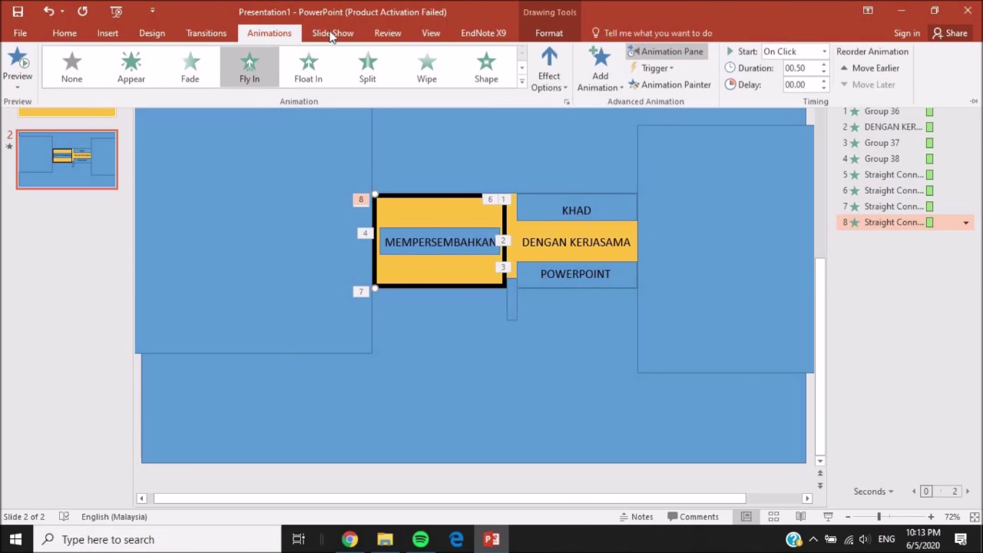
left_click(599, 86)
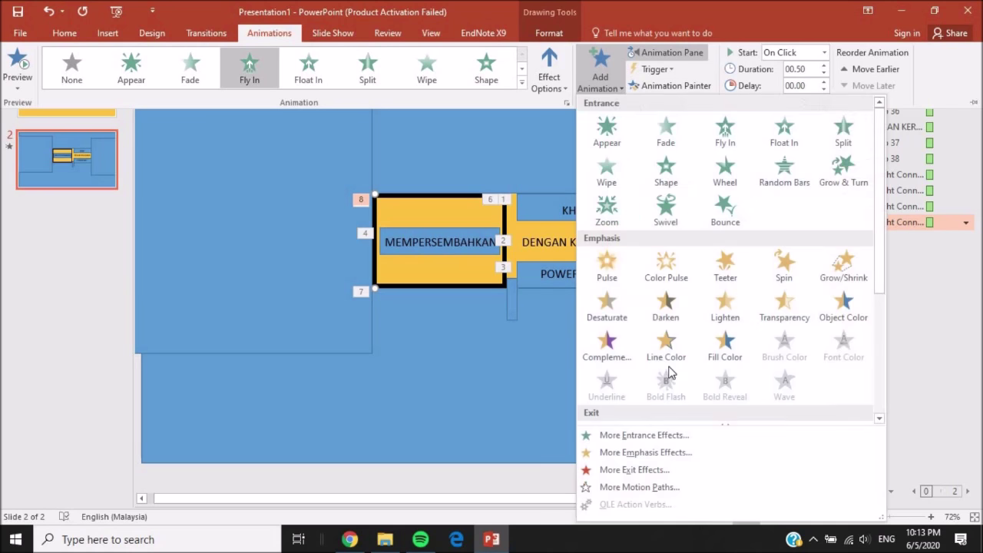
left_click(622, 469)
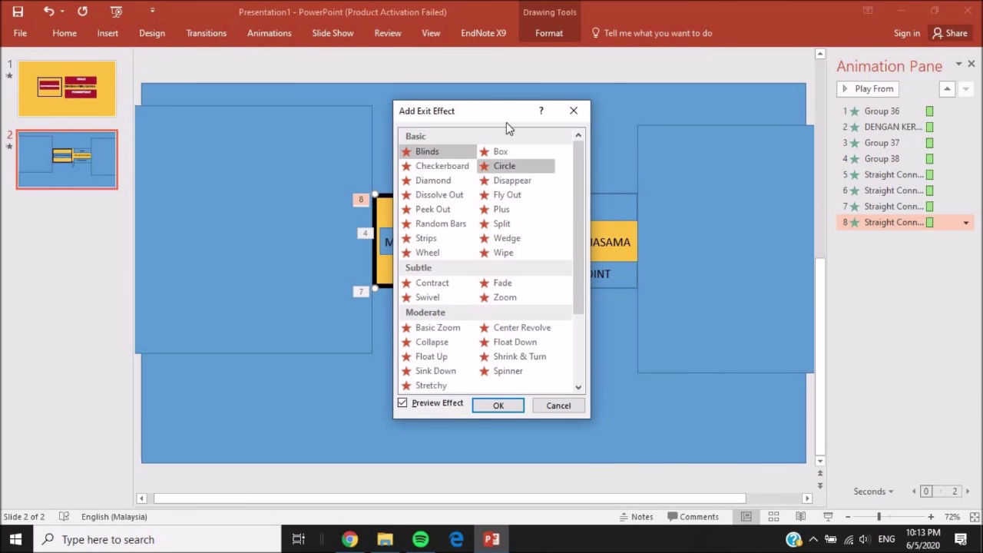
left_click_drag(502, 120, 485, 93)
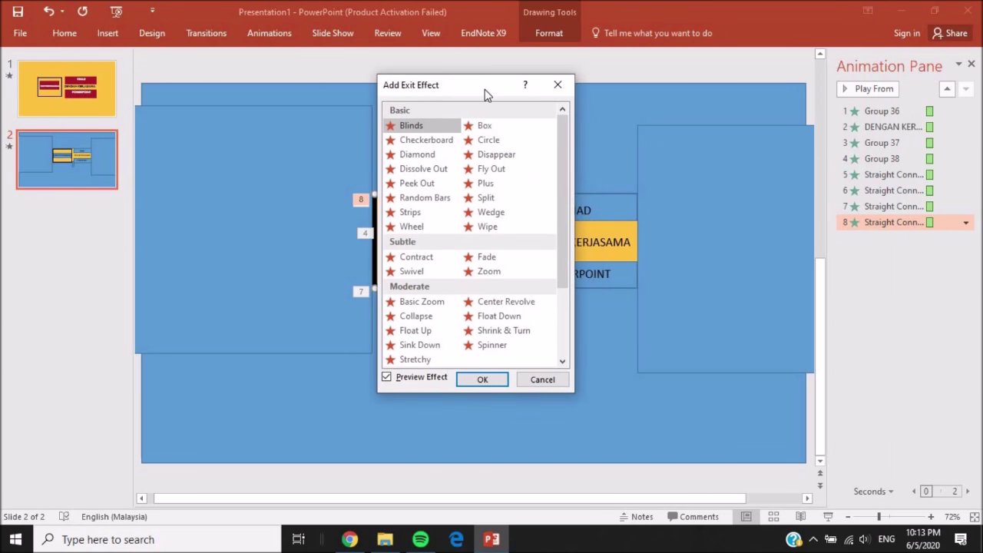
left_click(515, 171)
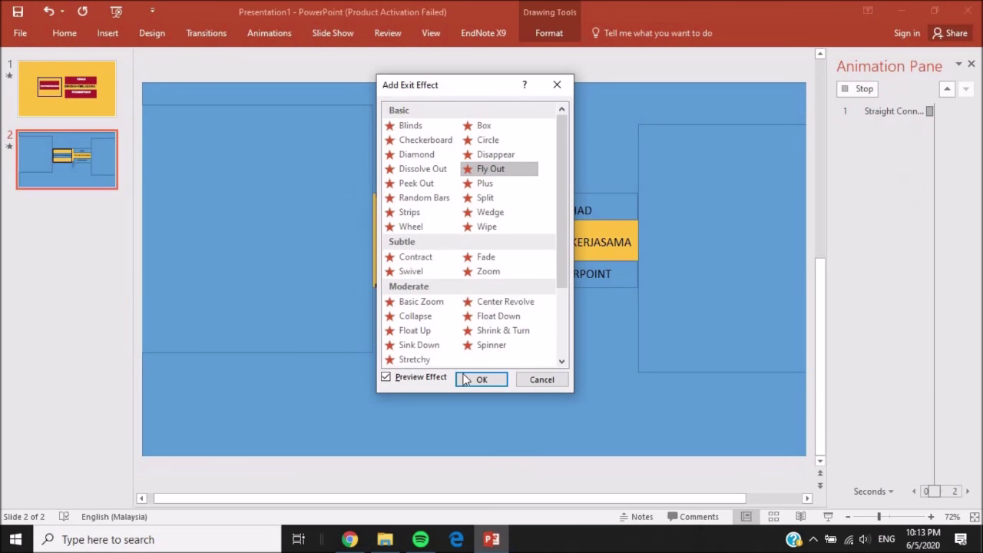
left_click(478, 379)
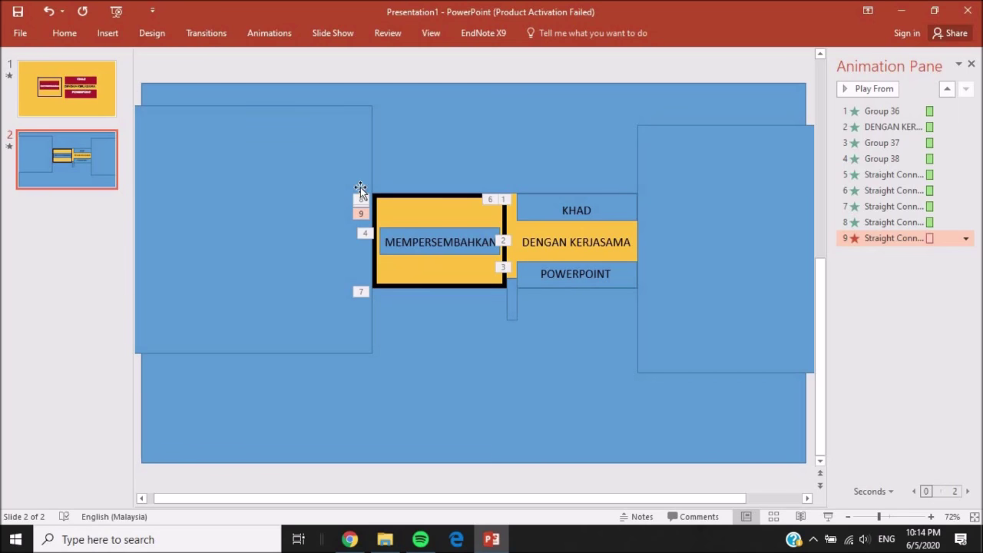
double_click(890, 222)
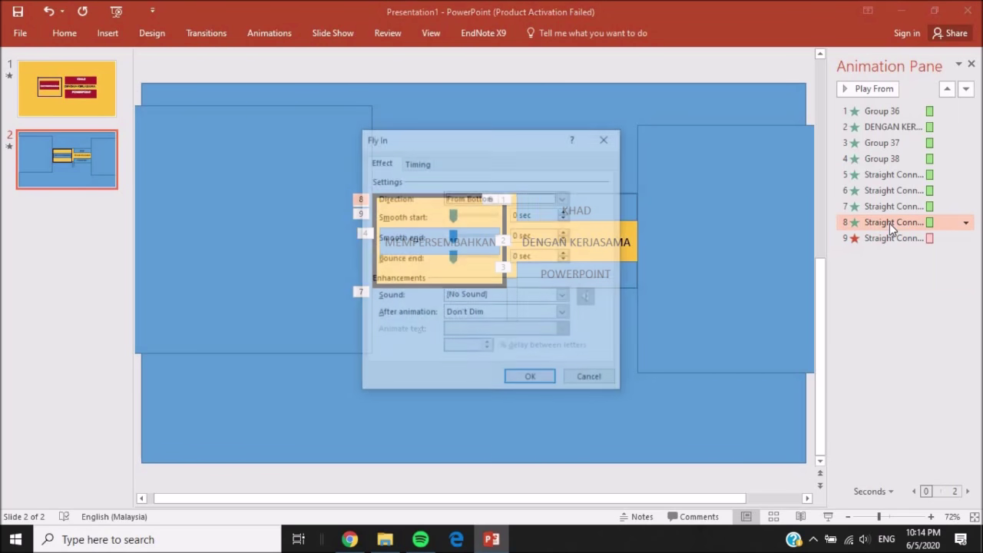
left_click(608, 138)
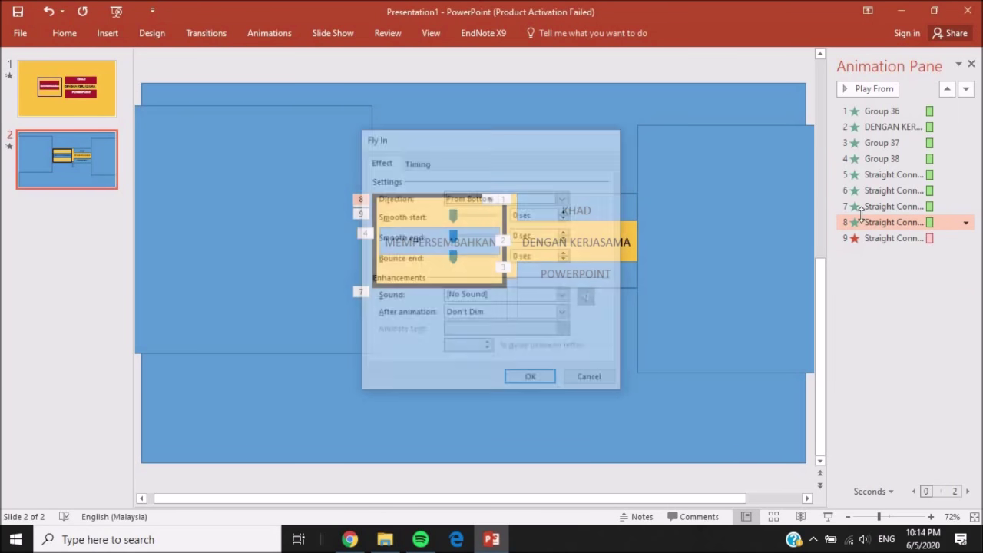
left_click(883, 240)
double_click(883, 239)
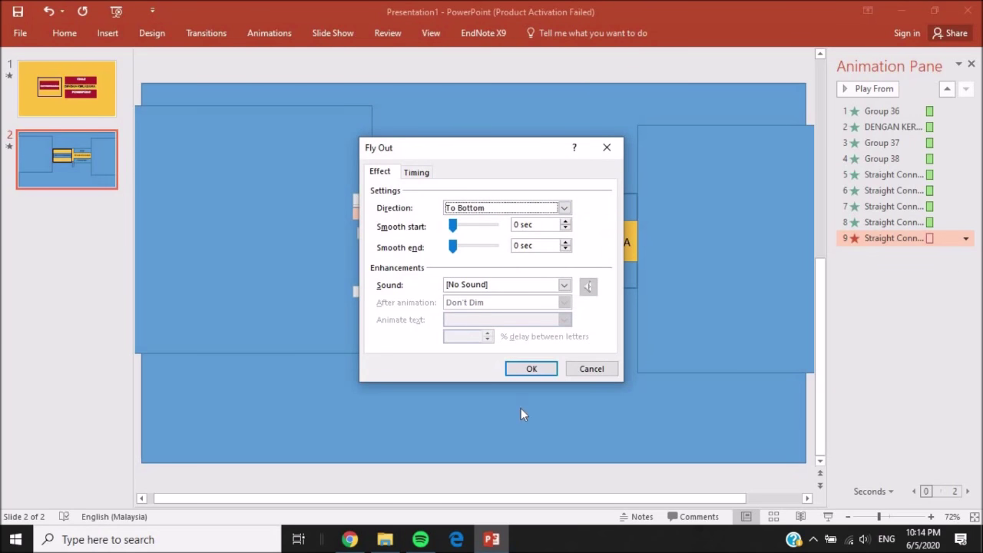
left_click(530, 368)
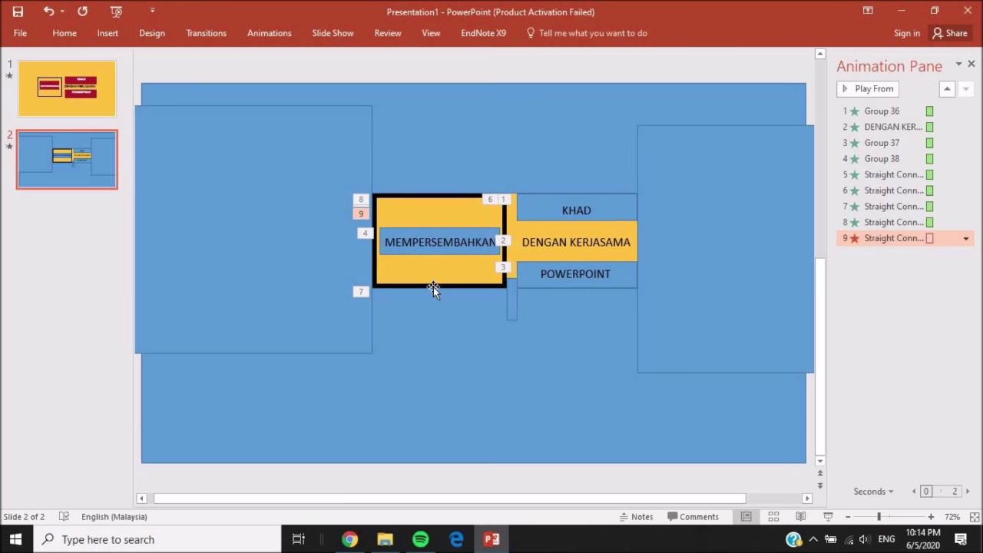
Give the box's bottom line a Fly Out exit animation
left_click(433, 287)
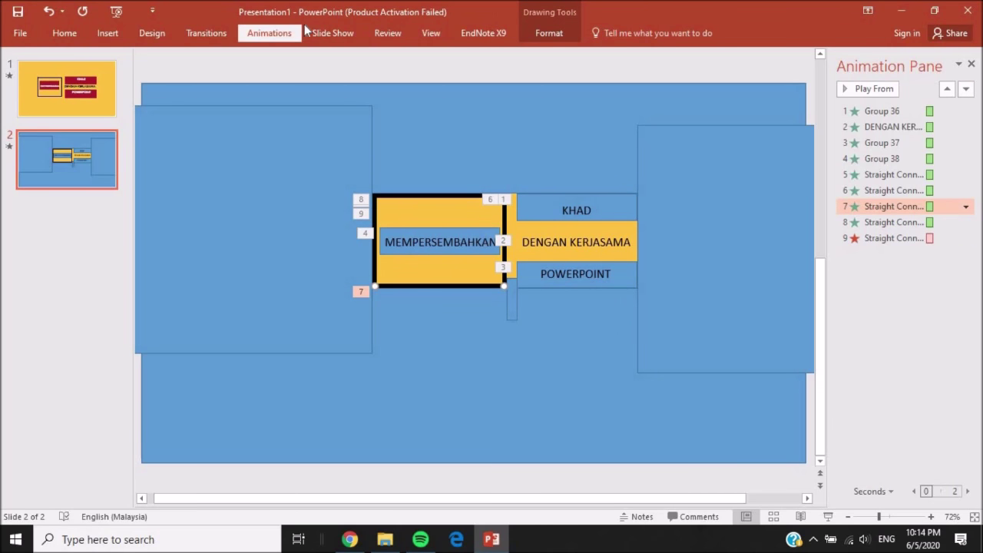
left_click(279, 31)
left_click(600, 68)
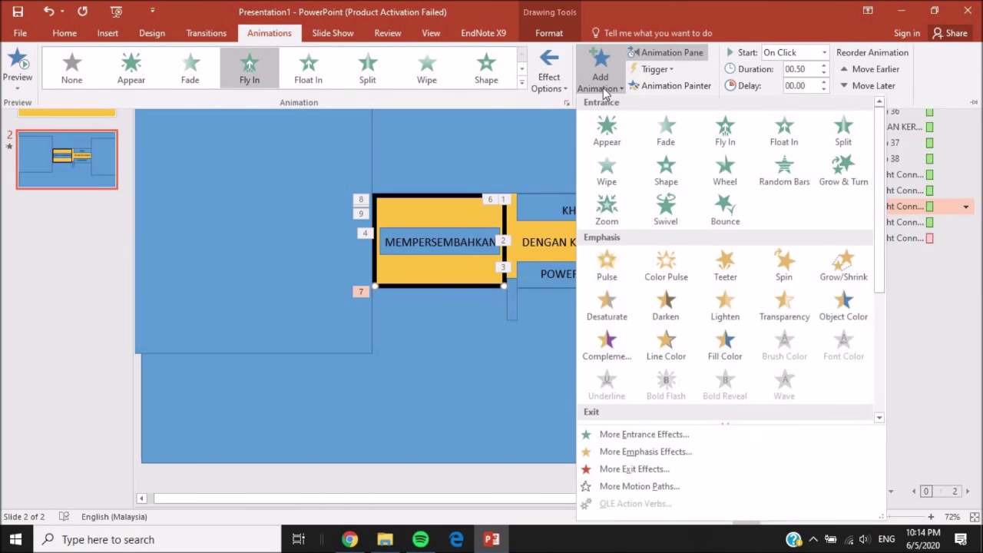
left_click(635, 469)
left_click(511, 199)
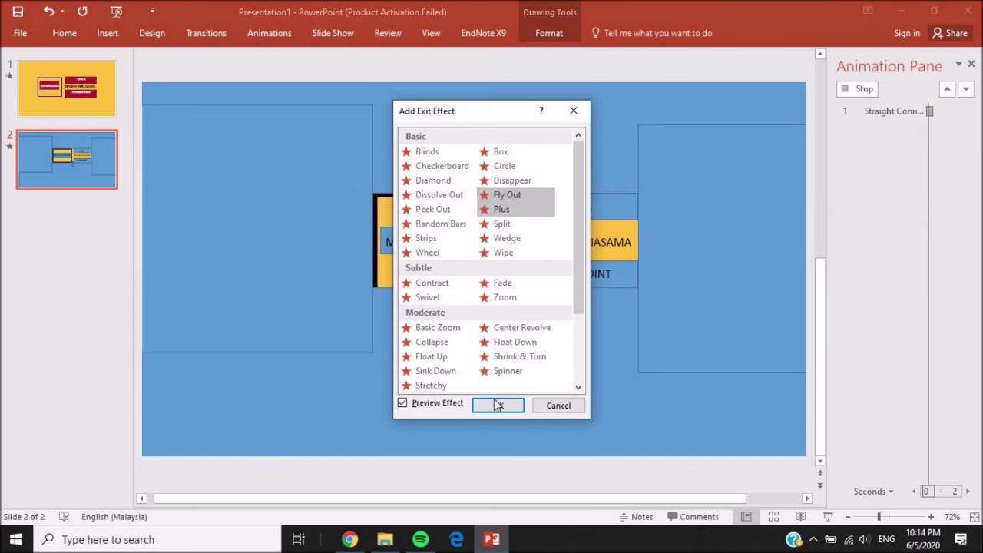
left_click(497, 404)
Make the bottom line's Fly Out exit, item 10, leave To Right
double_click(895, 207)
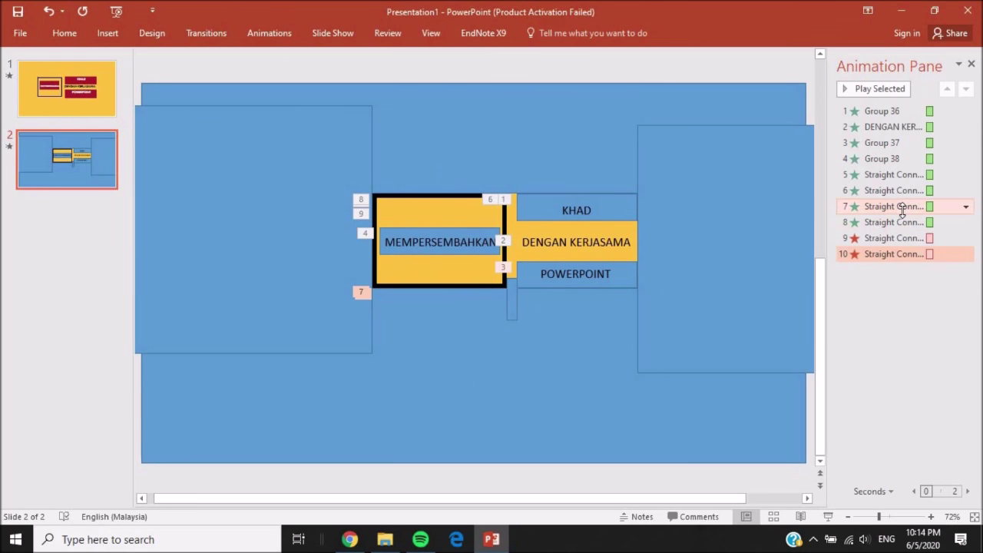
left_click(604, 136)
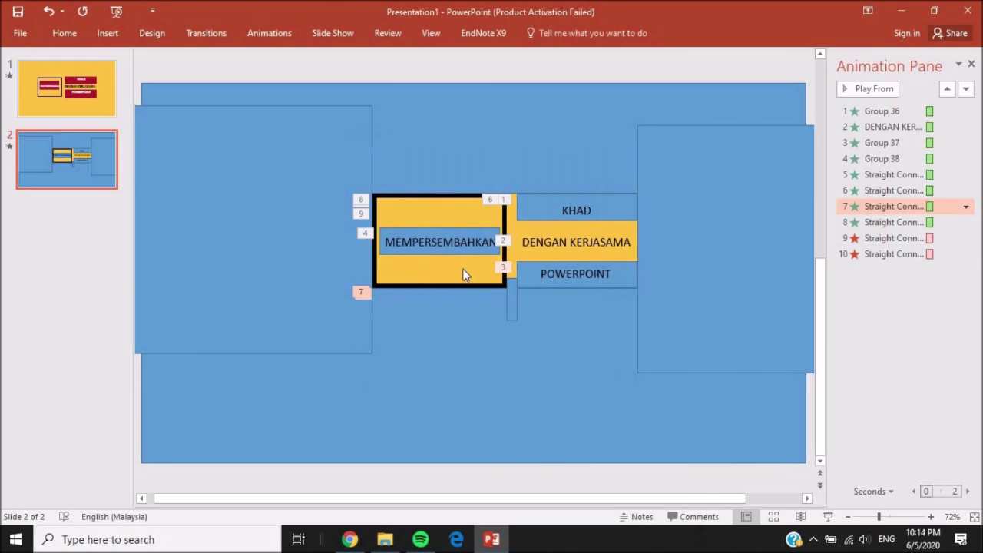
left_click(456, 284)
double_click(870, 255)
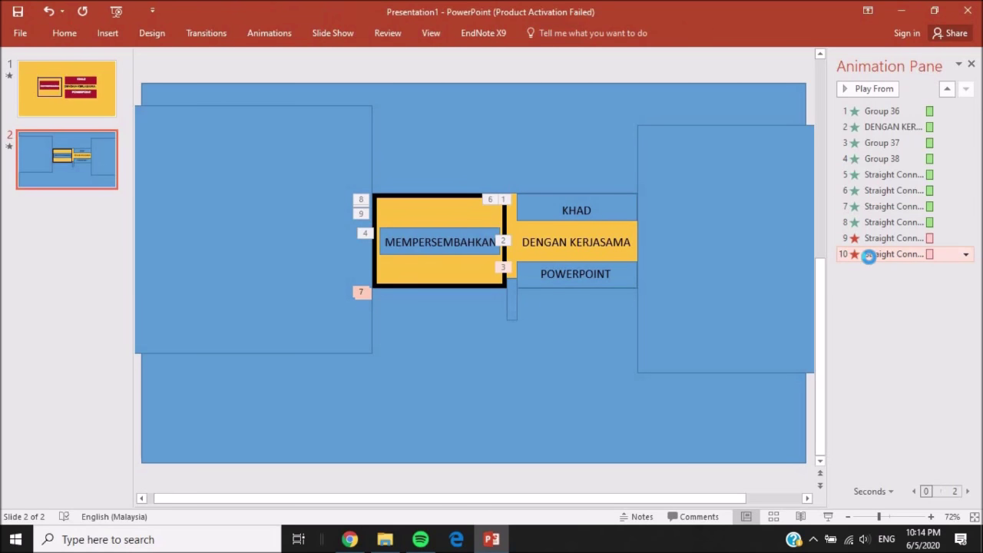
left_click(564, 208)
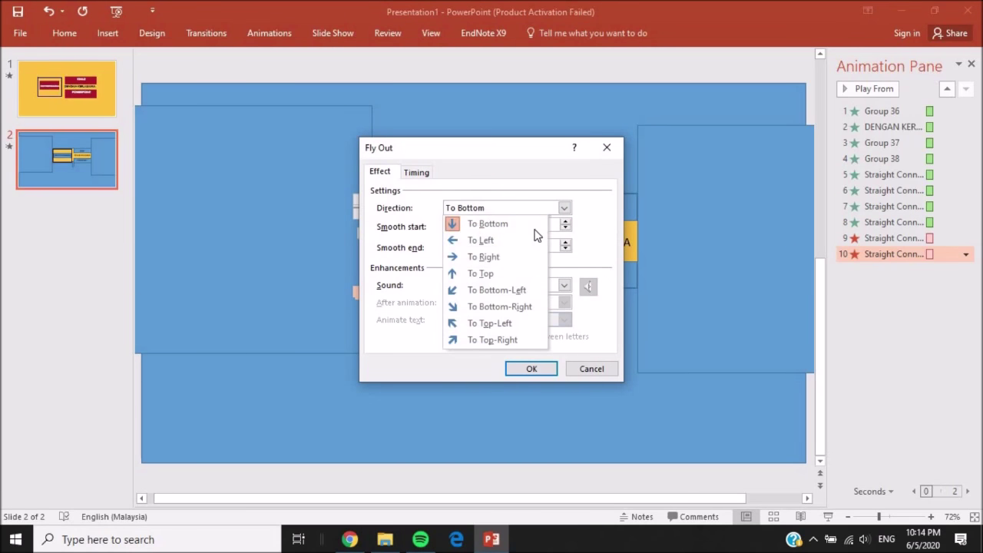
left_click(484, 257)
left_click(520, 368)
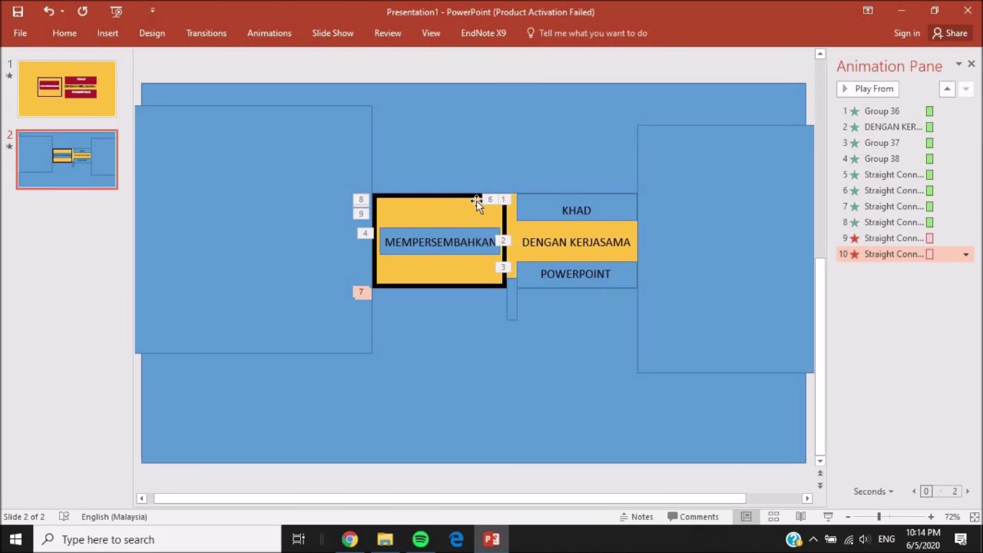
Add Fly Out exits to the remaining lines and preview all slide animations
left_click(504, 222)
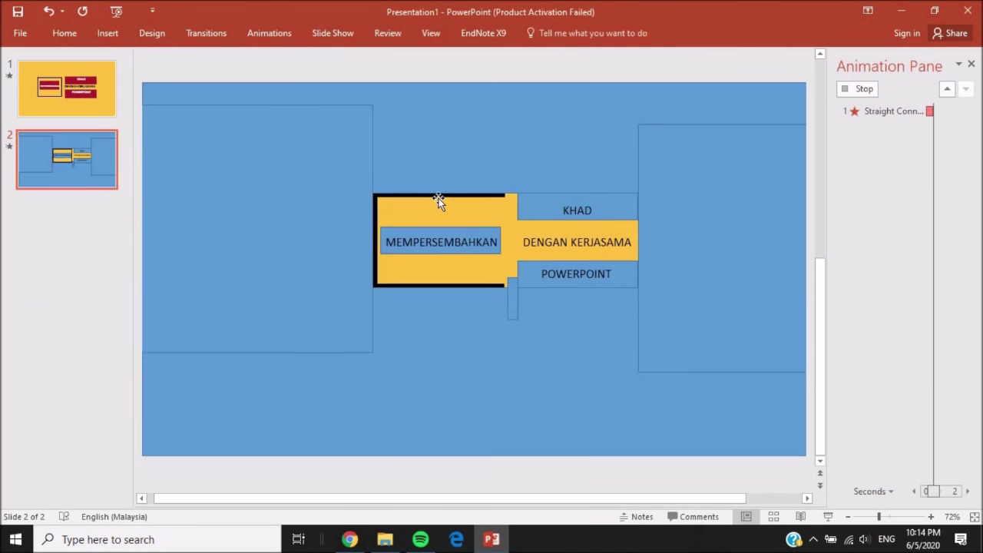
double_click(489, 202)
left_click(939, 336)
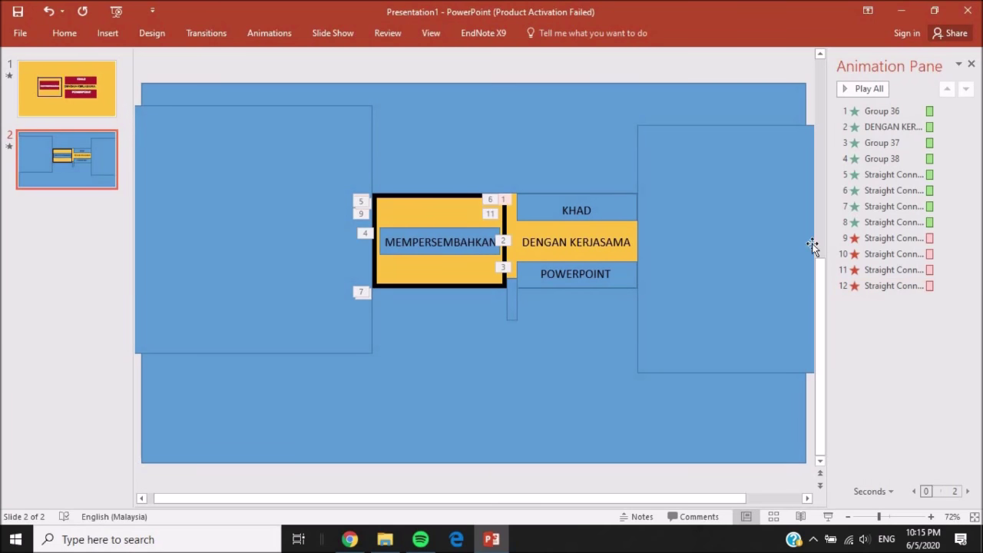
left_click(854, 92)
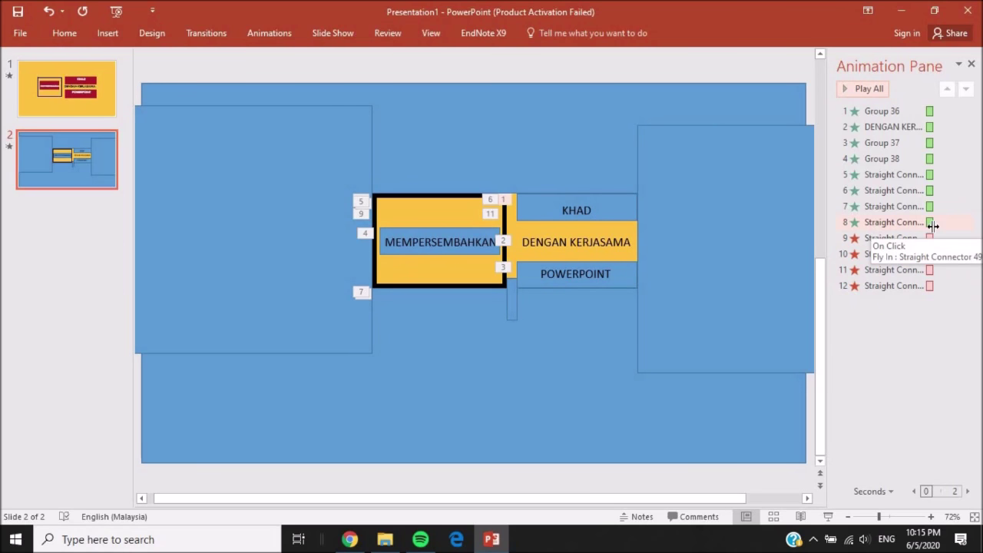
Set the four Straight Connector exits to play automatically in sequence after step 8
left_click(937, 239)
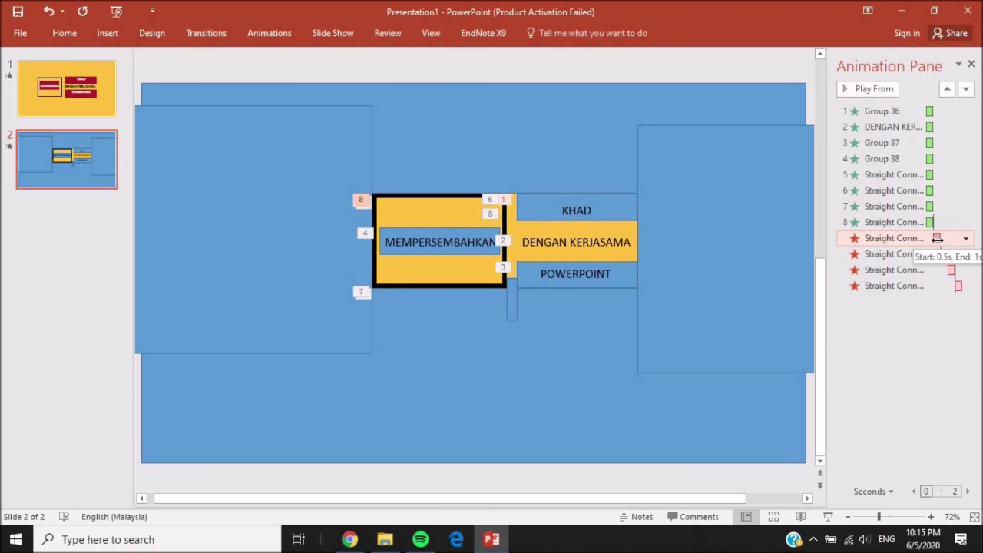
left_click_drag(938, 239, 951, 239)
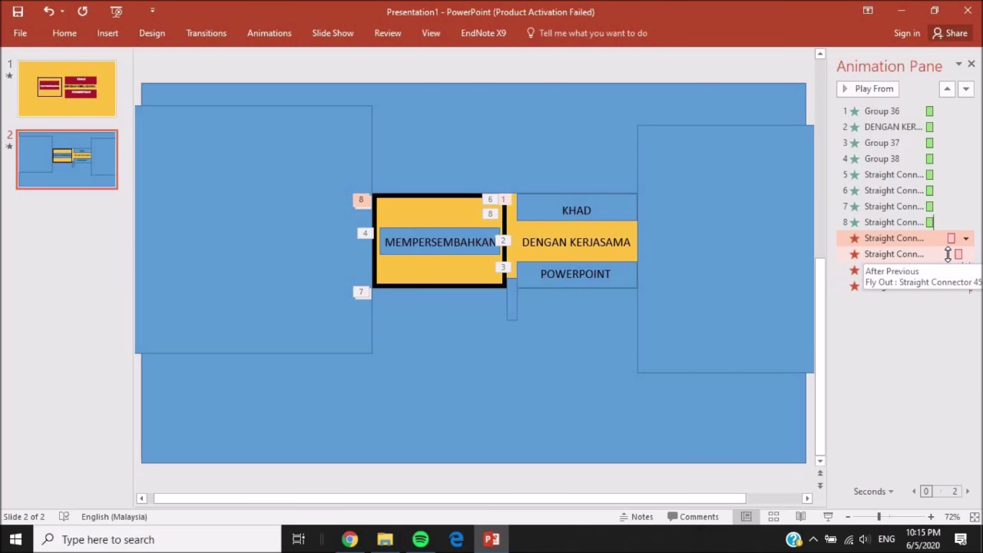
left_click(948, 255)
left_click(965, 255)
left_click(965, 257)
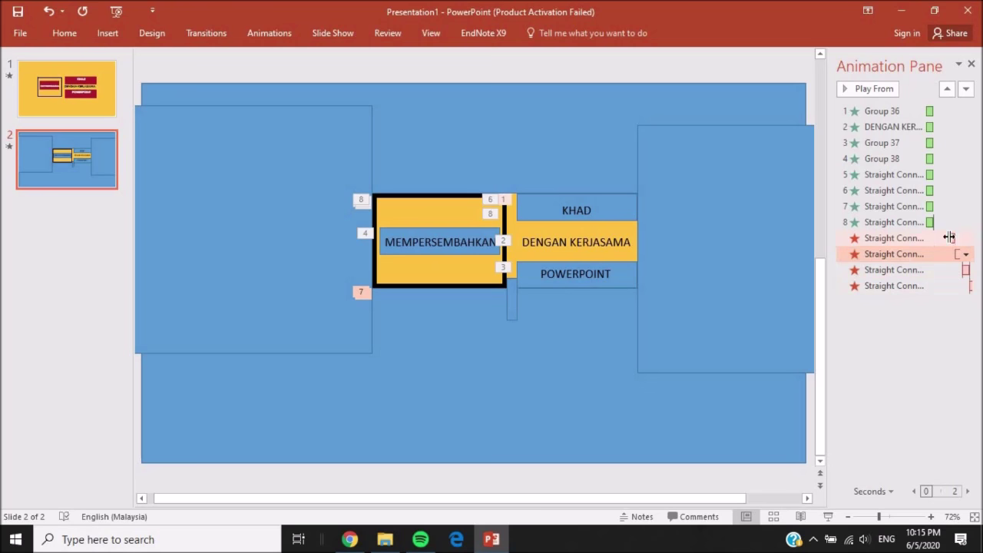
Preview the animations from item 8 onward, then select the MEMPERSEMBAHKAN group
left_click(914, 223)
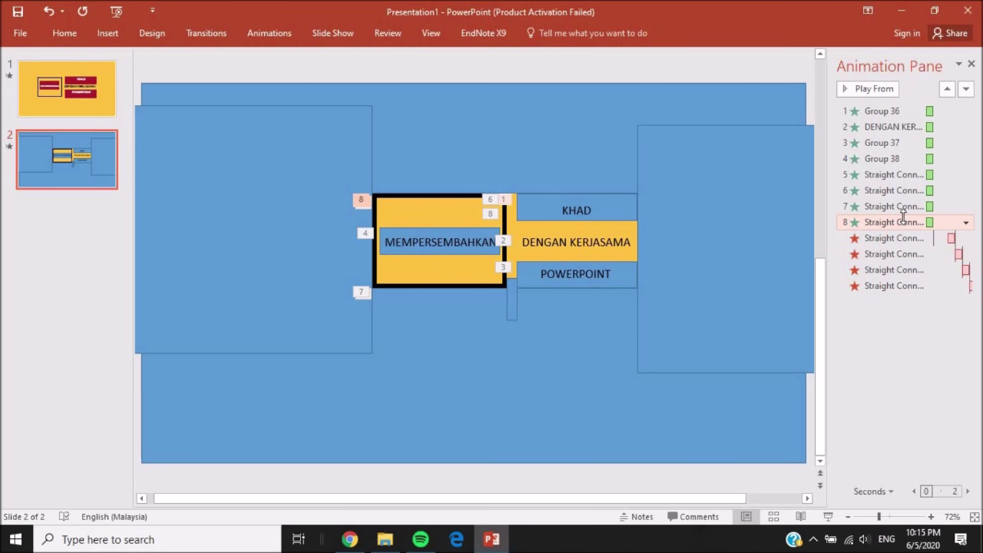
left_click(862, 89)
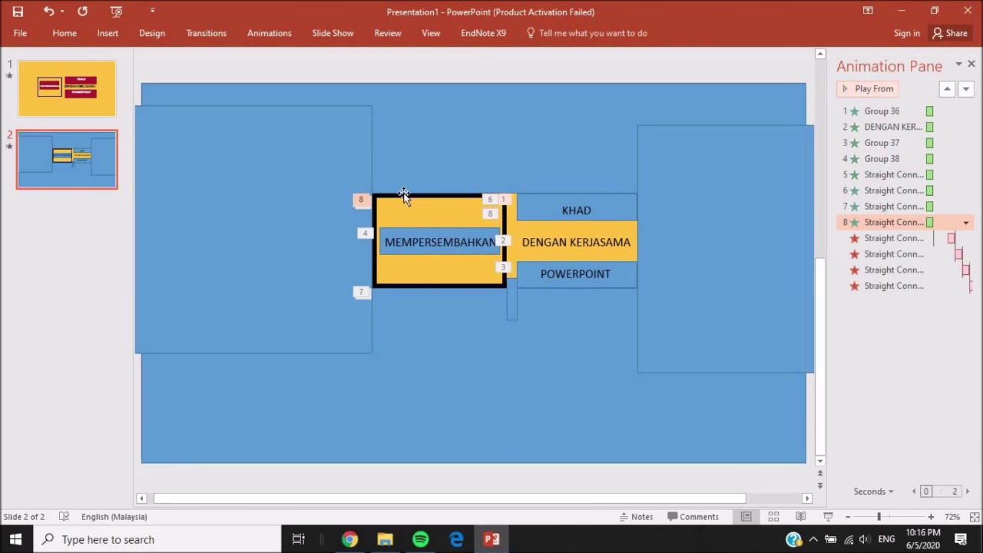
left_click(459, 249)
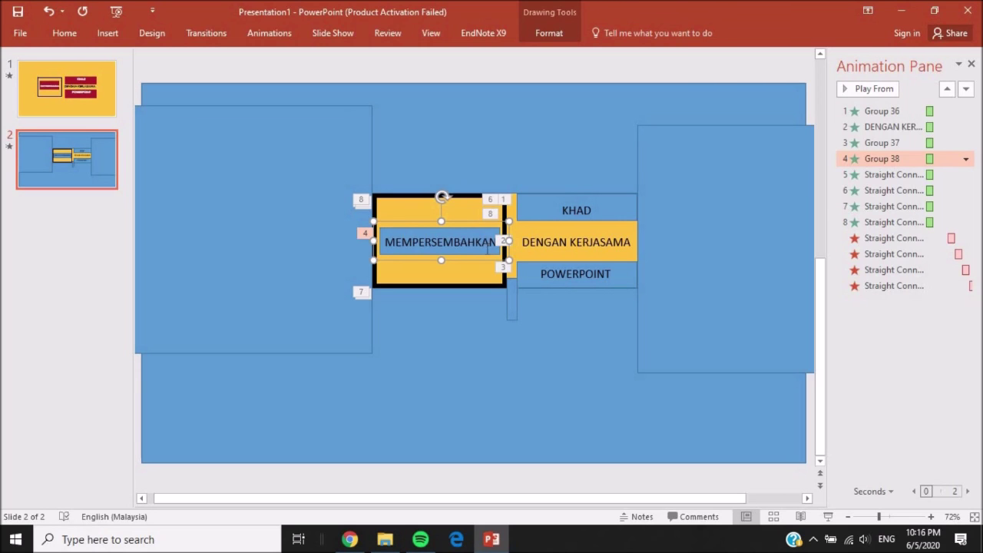
Add a Fly Out exit to the KHAD and POWERPOINT groups along with the selection
left_click(576, 215, "shift")
left_click(584, 271, "shift")
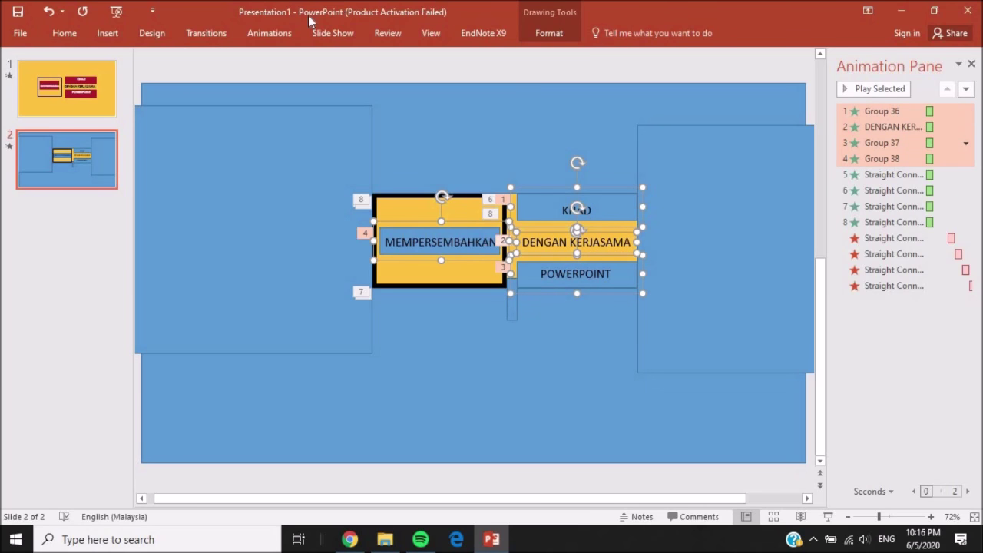
left_click(268, 31)
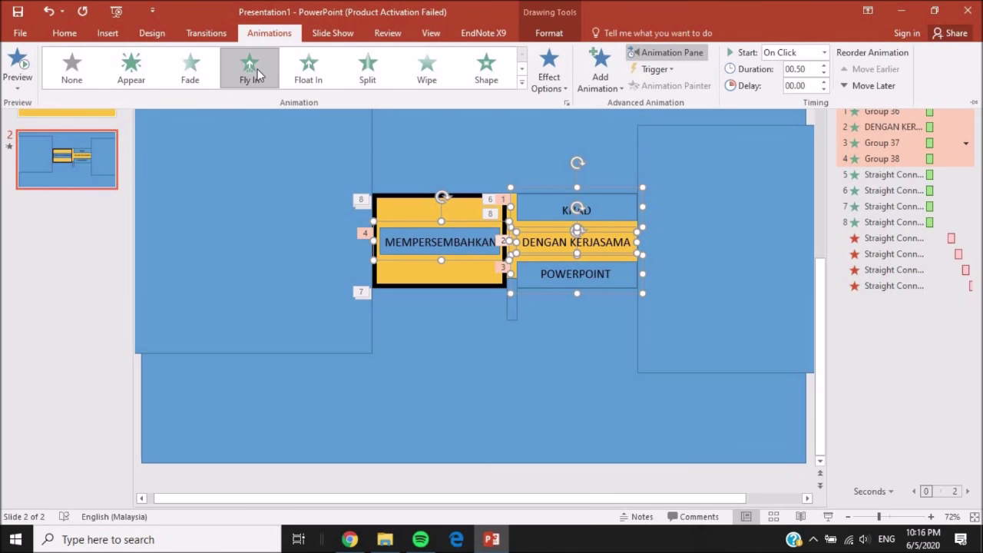
left_click(603, 81)
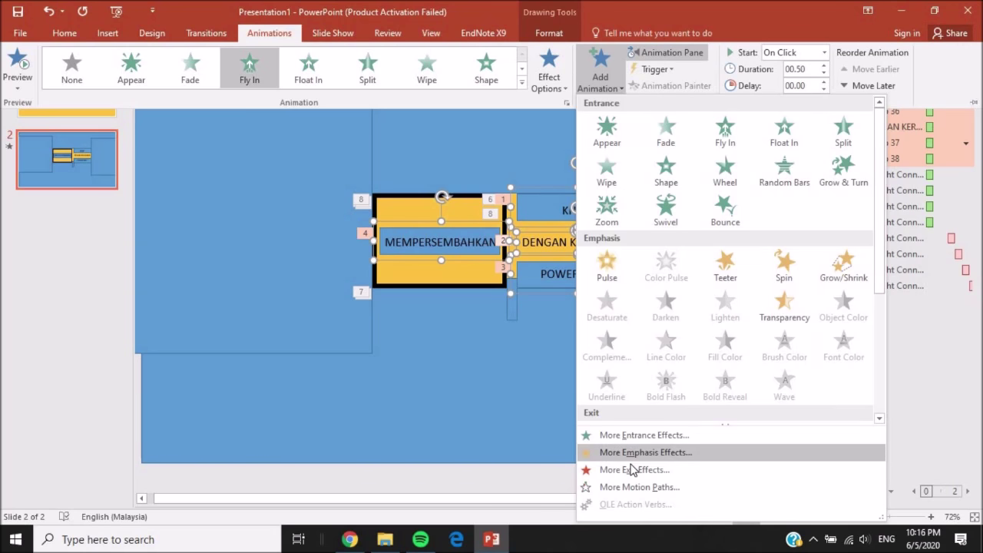
left_click(631, 470)
left_click(507, 195)
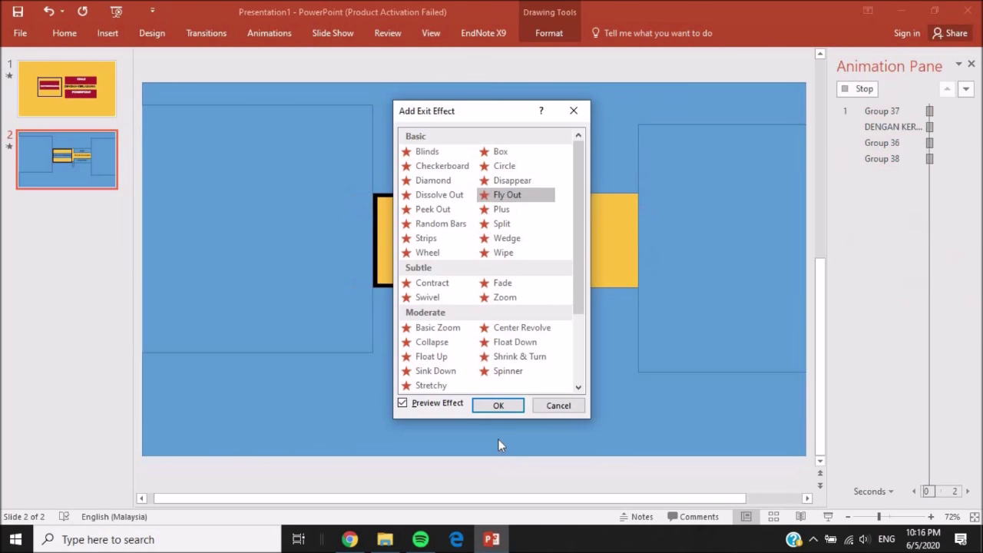
left_click(498, 405)
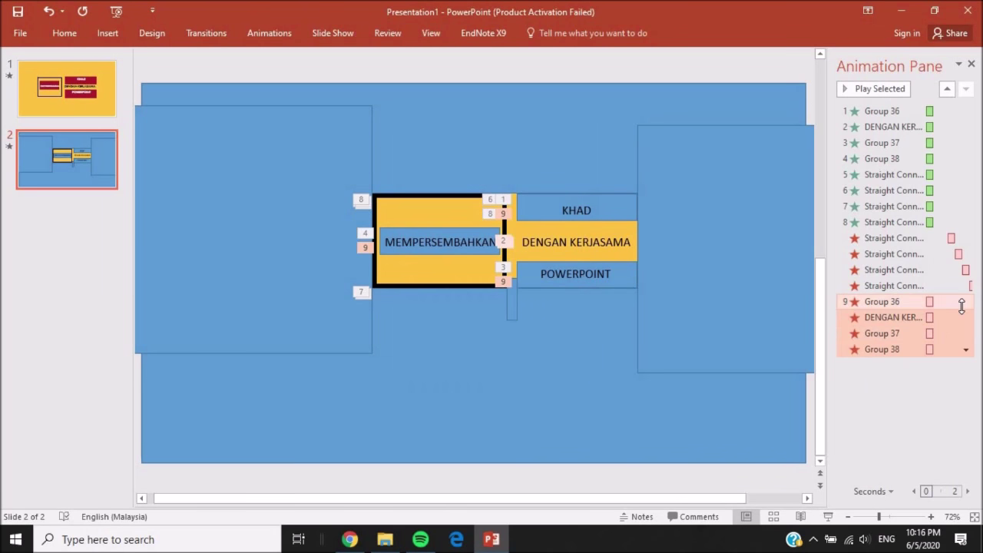
Set the Group 36, DENGAN KERJASAMA and Group 37 exits to Start With Previous
left_click(963, 304)
left_click(966, 302)
left_click(935, 334)
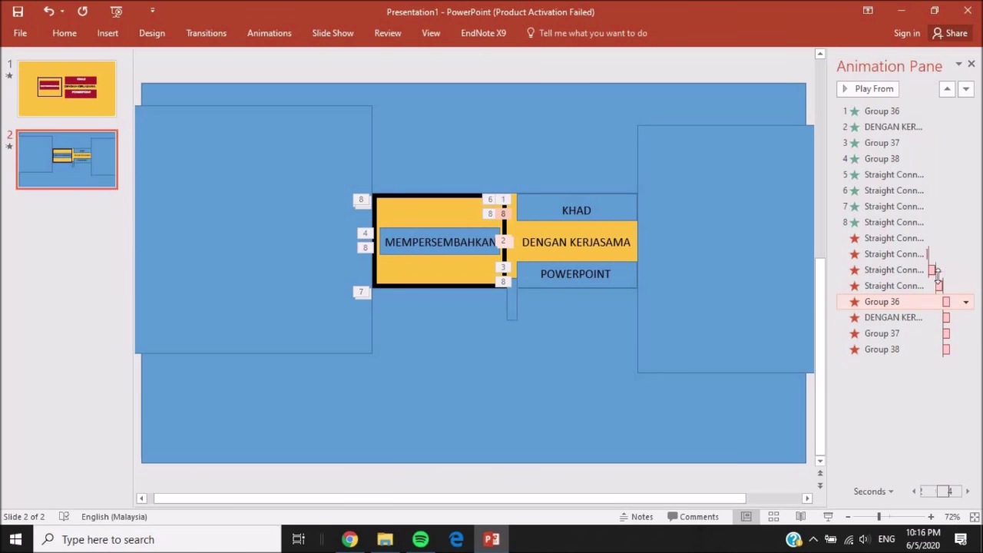
left_click(965, 317)
left_click(966, 317)
left_click(966, 318)
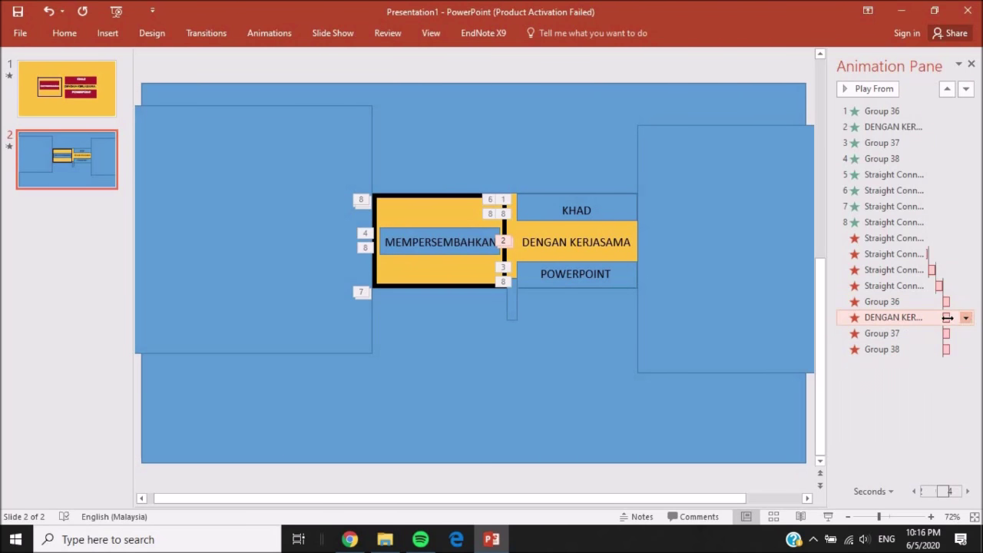
left_click(967, 317)
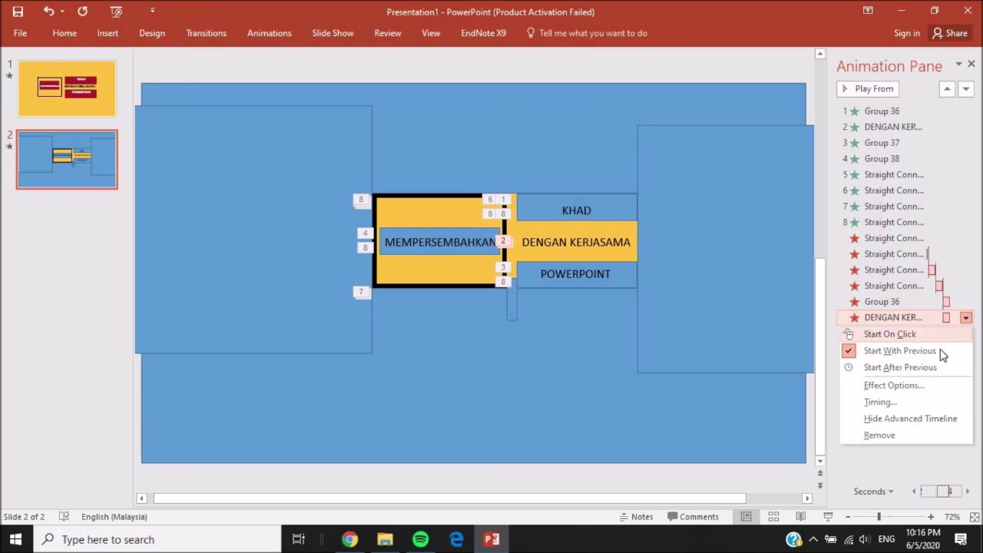
left_click(941, 350)
left_click(962, 335)
left_click(966, 334)
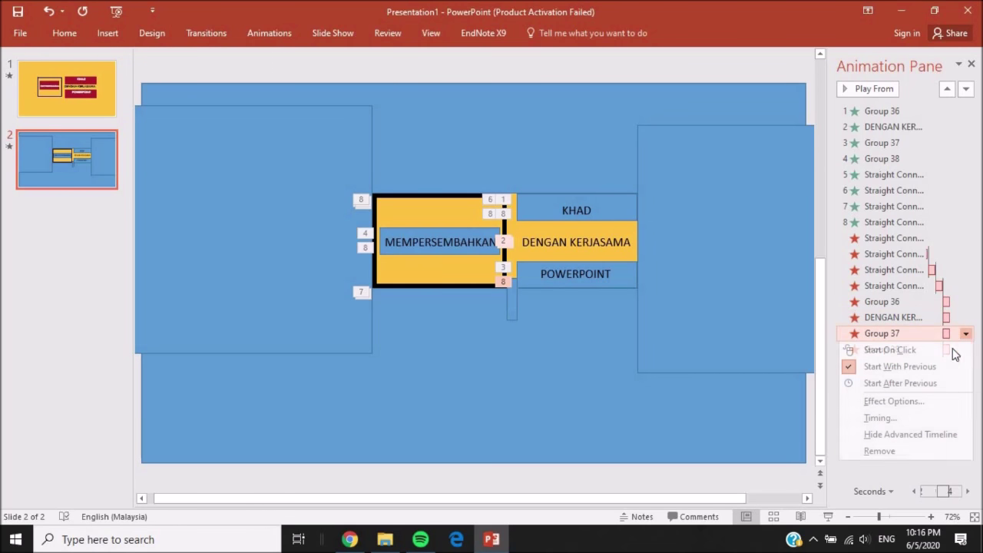
left_click(946, 367)
left_click(966, 347)
double_click(966, 347)
left_click(604, 146)
left_click(607, 211)
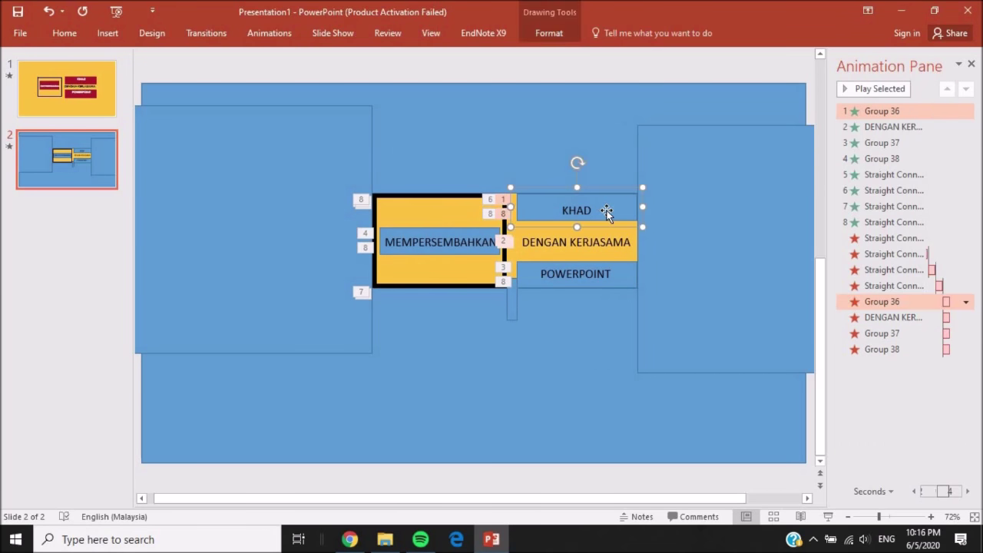
Send Group 36 (KHAD) out To Top and DENGAN KERJASAMA out To Right
double_click(887, 304)
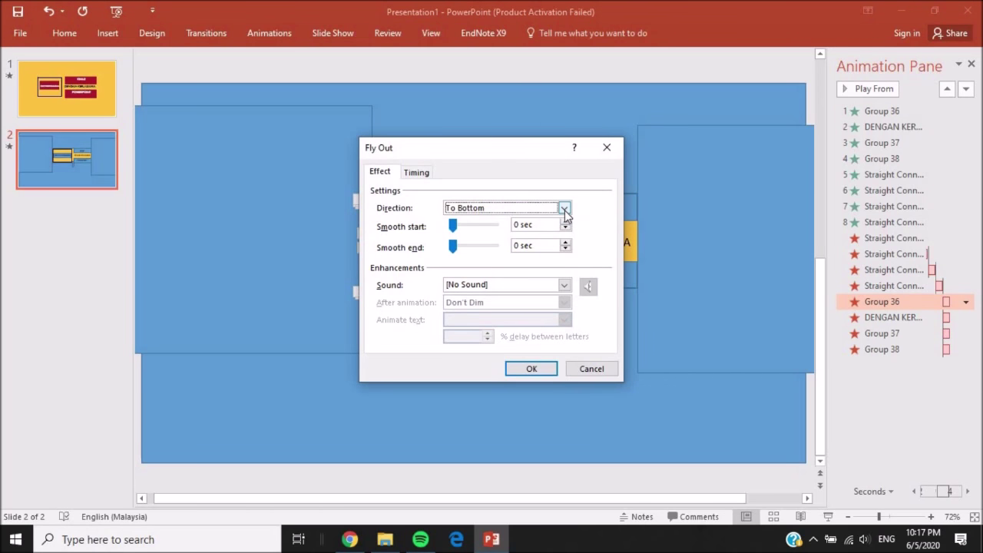
left_click(564, 209)
left_click(492, 267)
left_click(530, 368)
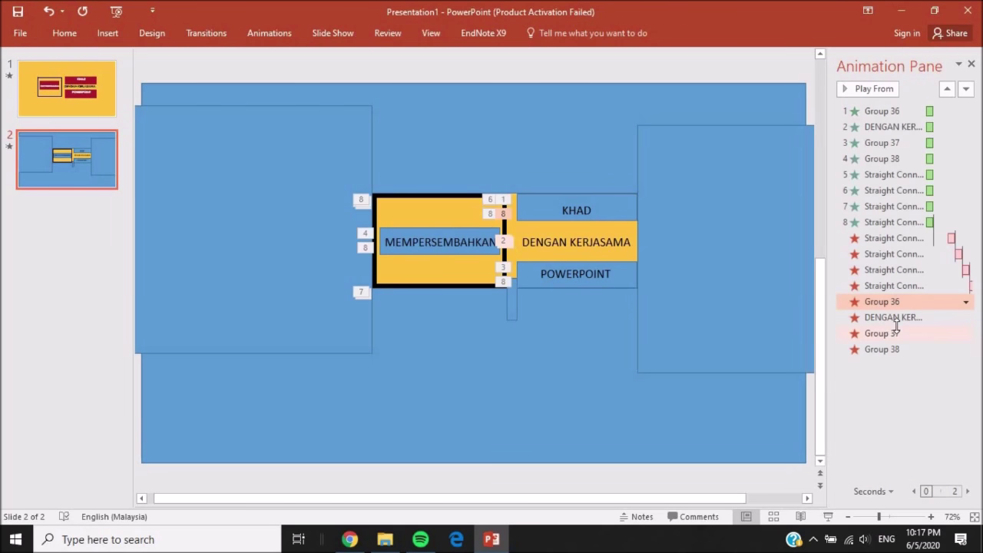
left_click(901, 317)
left_click(897, 89)
double_click(891, 127)
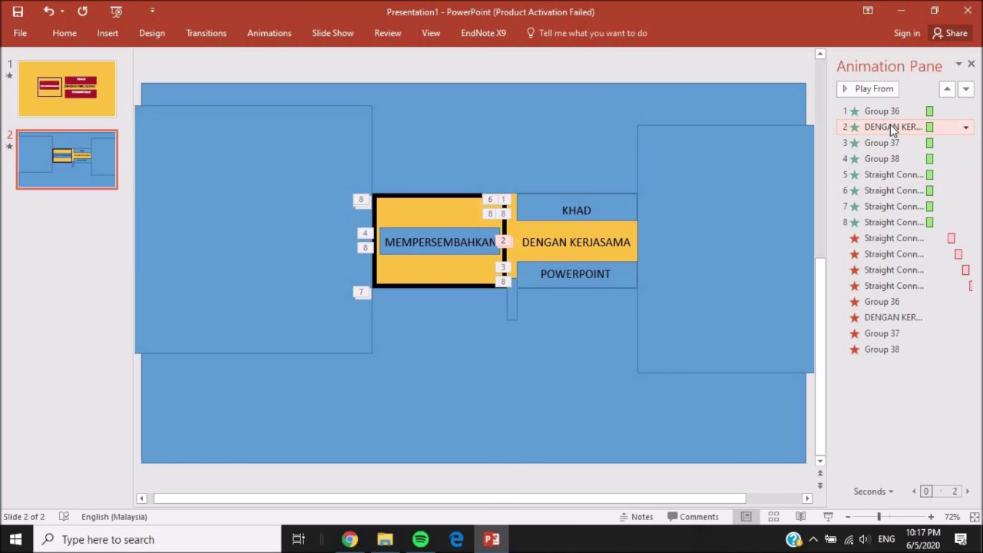
left_click(601, 141)
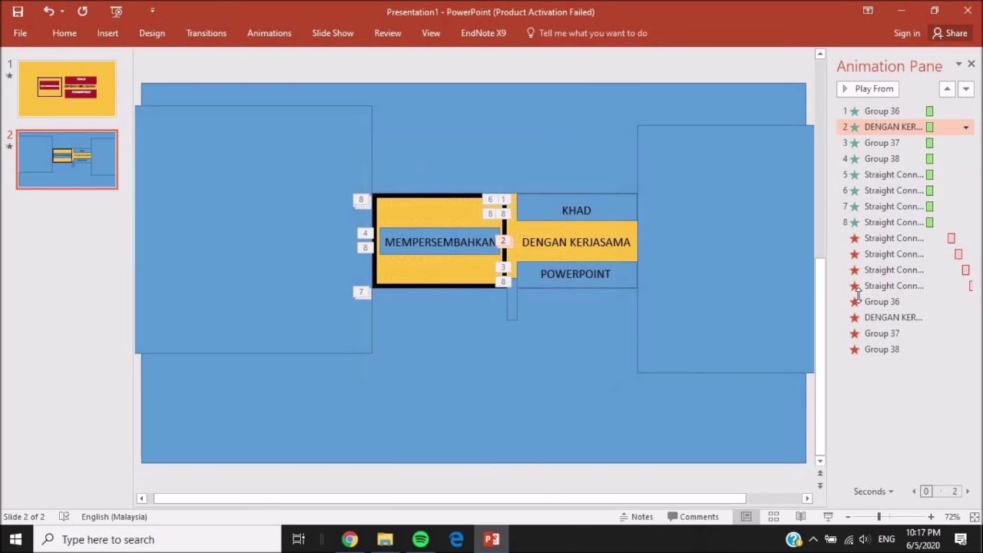
double_click(896, 319)
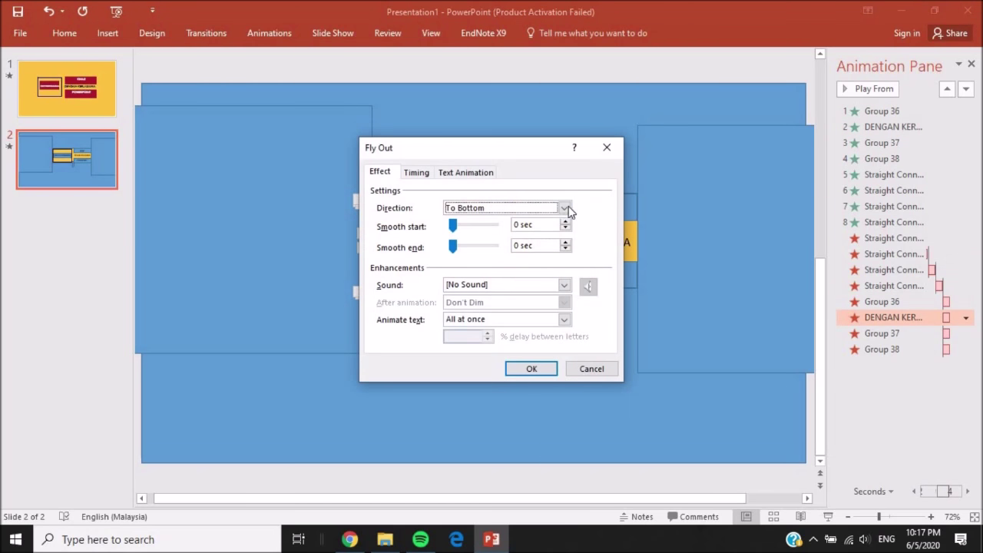
left_click(565, 208)
left_click(503, 256)
left_click(532, 369)
Preview the exit animations from Group 37 and Group 38 onward
left_click(868, 335)
left_click(887, 350)
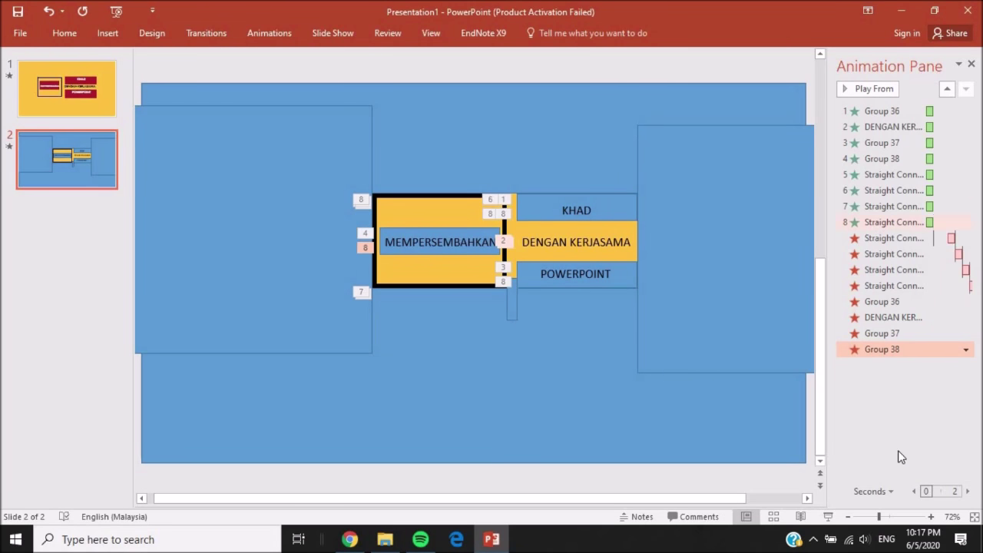
left_click(863, 90)
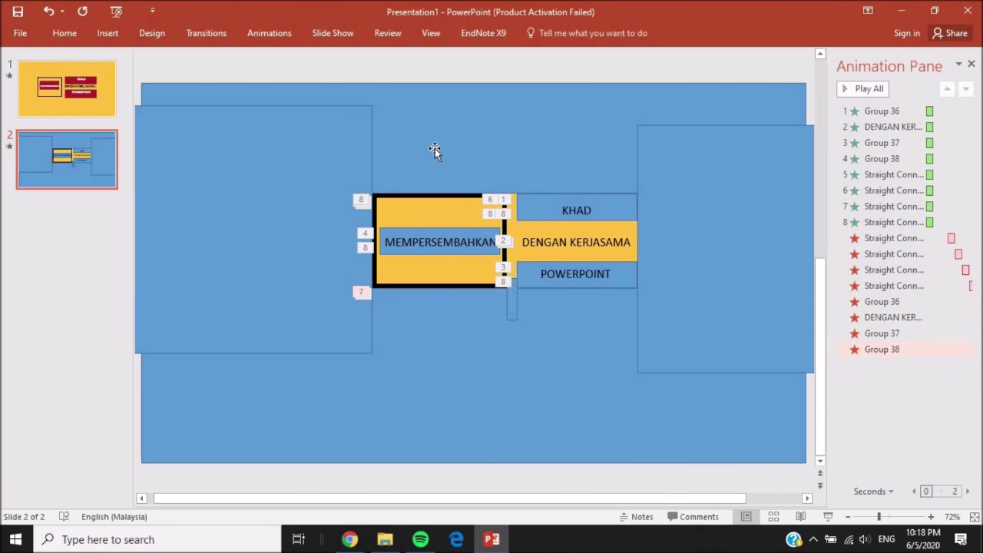
Fill the four blue background panels and the small connector with Gold
left_click(324, 158)
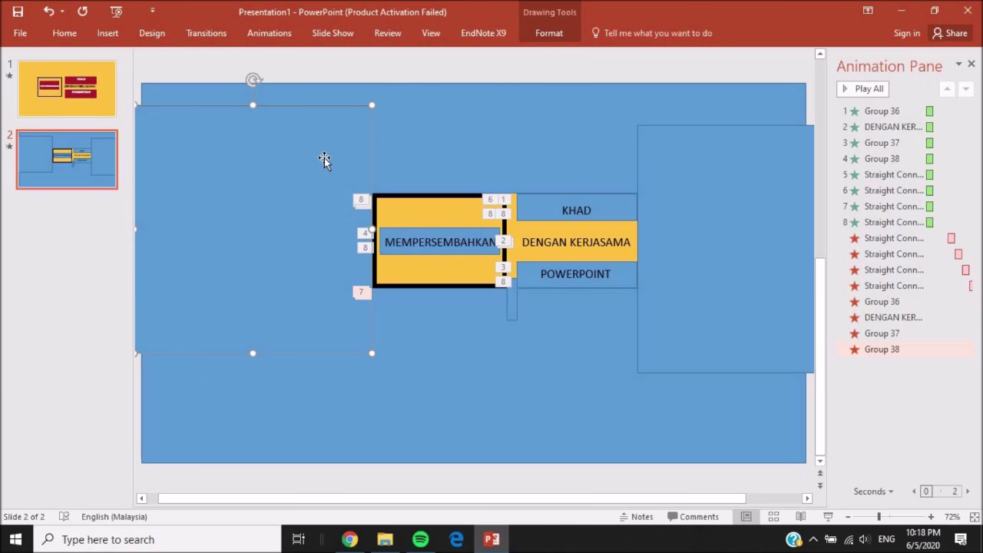
left_click(738, 186, "shift")
left_click(735, 230, "shift")
left_click(584, 368, "shift")
left_click(515, 317, "shift")
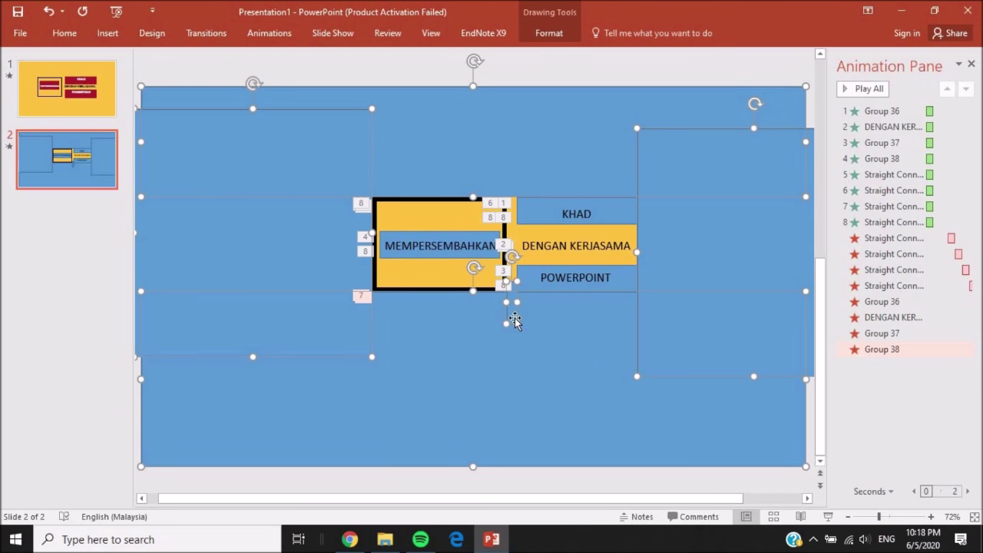
left_click(554, 32)
left_click(359, 52)
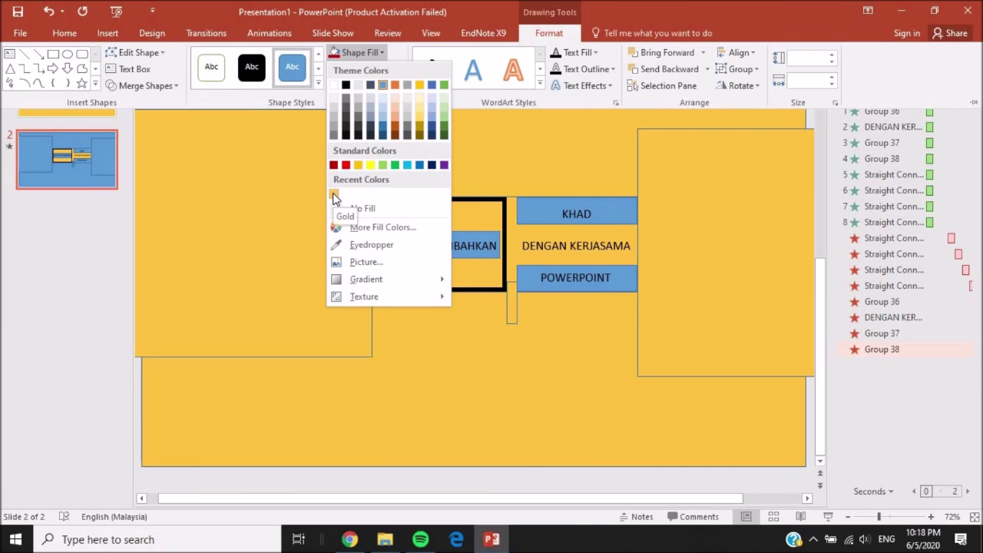
left_click(335, 195)
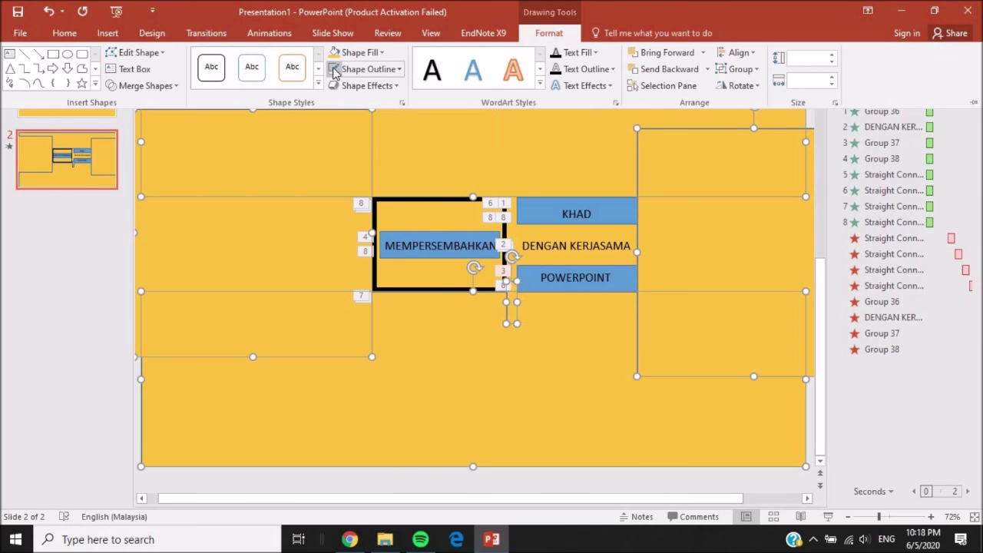
Remove the panels' outlines, deselect, and play slide 2 as a slide show
left_click(334, 73)
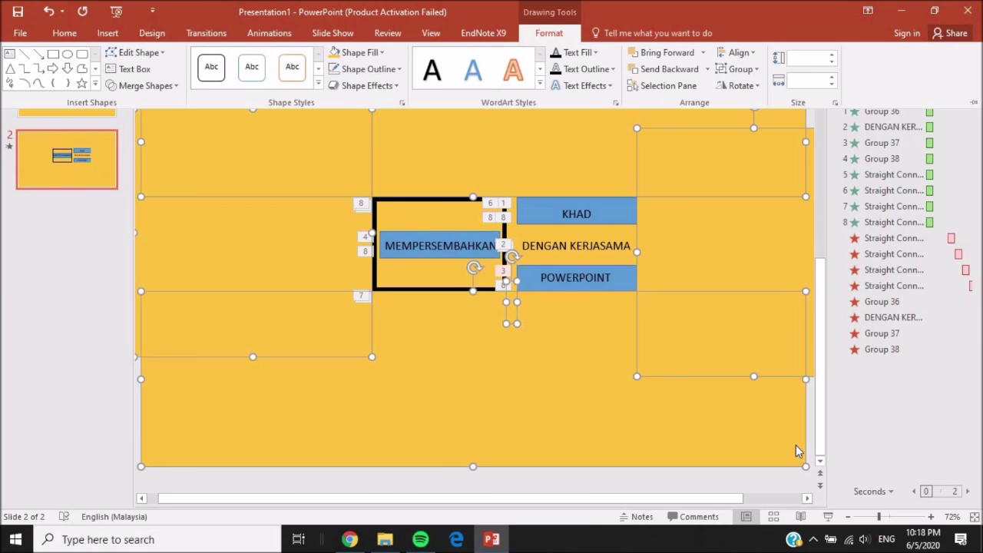
left_click(815, 428)
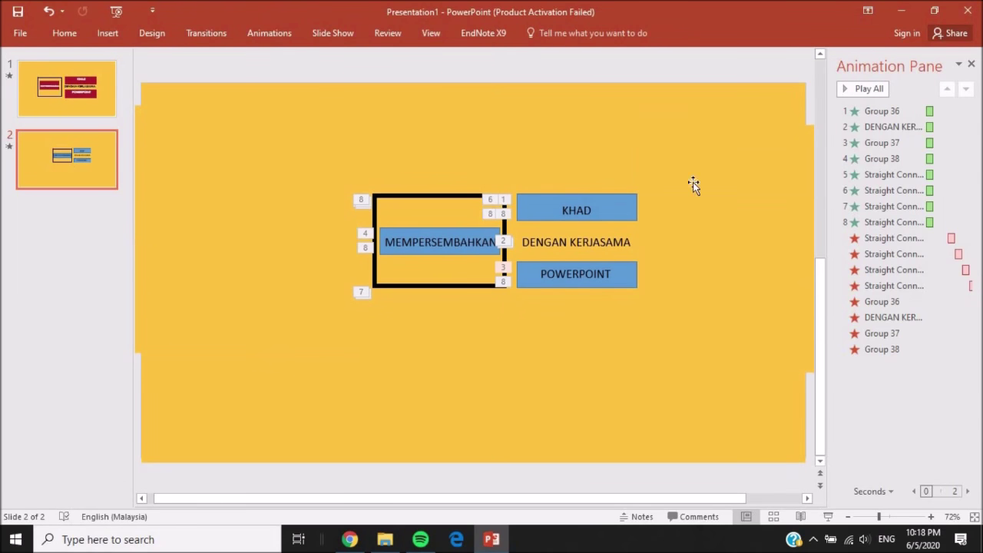
key("shift+F5")
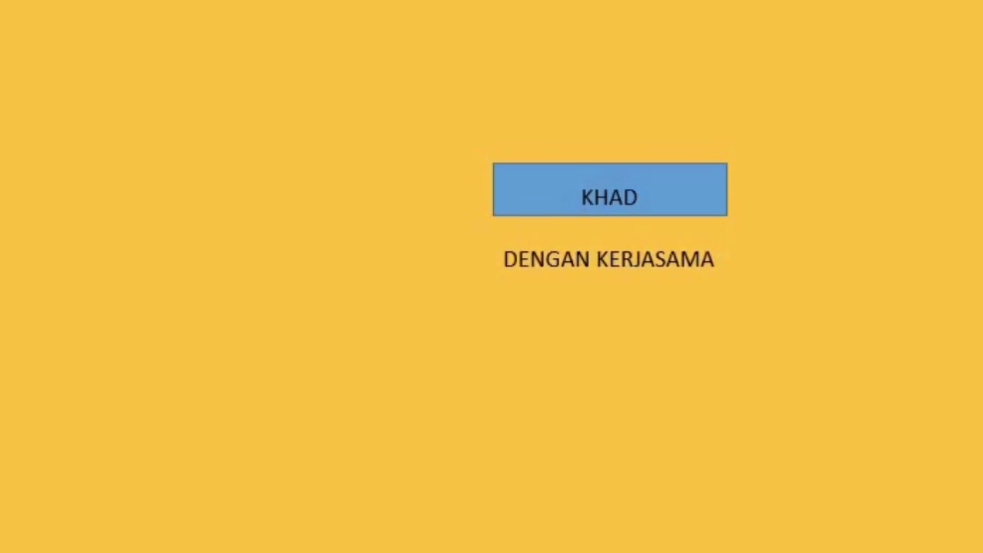